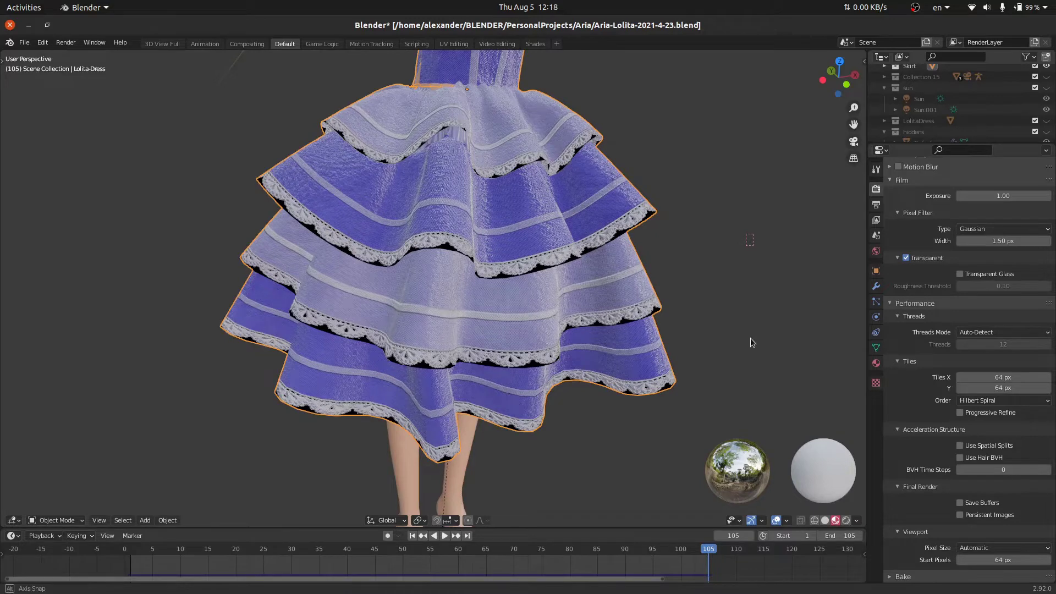
Unwrap the selected skirt mesh with U and orbit to inspect the result.
{"action": "middle_click_drag", "start_coordinate": [750, 338], "coordinate": [643, 342]}
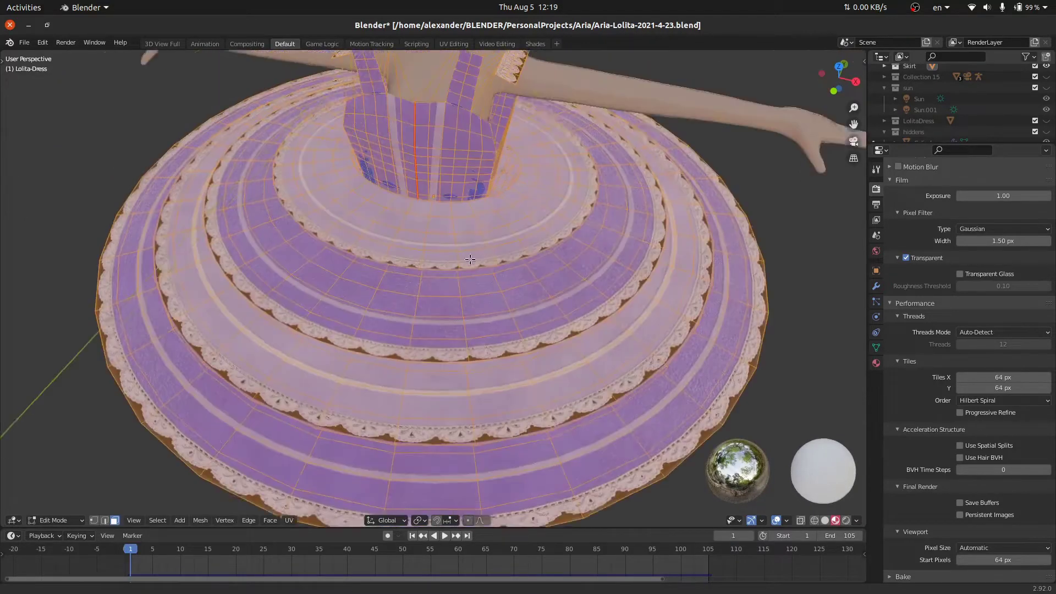
{"action": "middle_click_drag", "start_coordinate": [470, 259], "coordinate": [482, 251]}
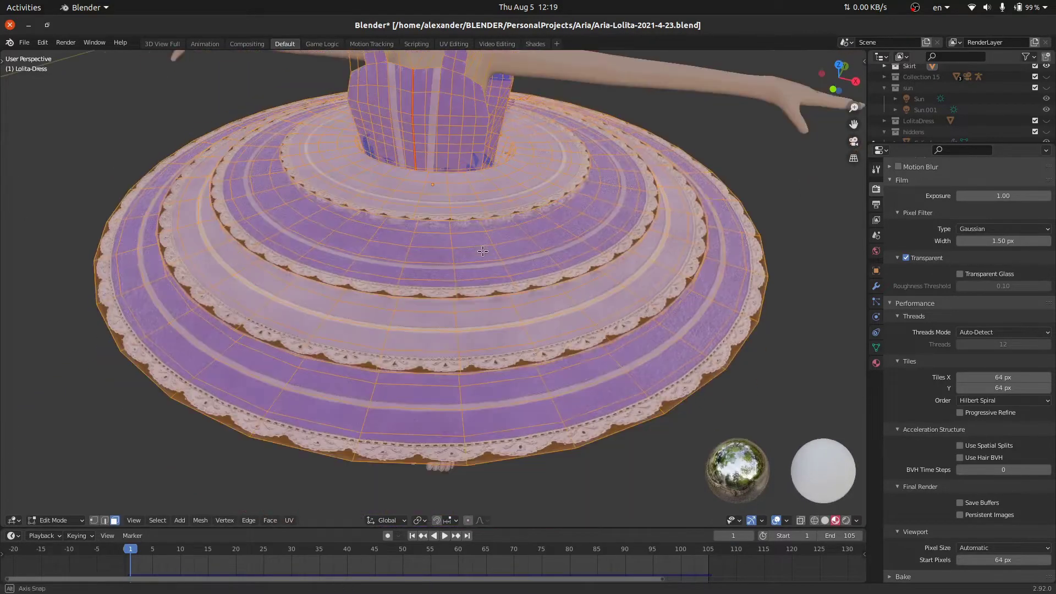
{"action": "key", "text": "u"}
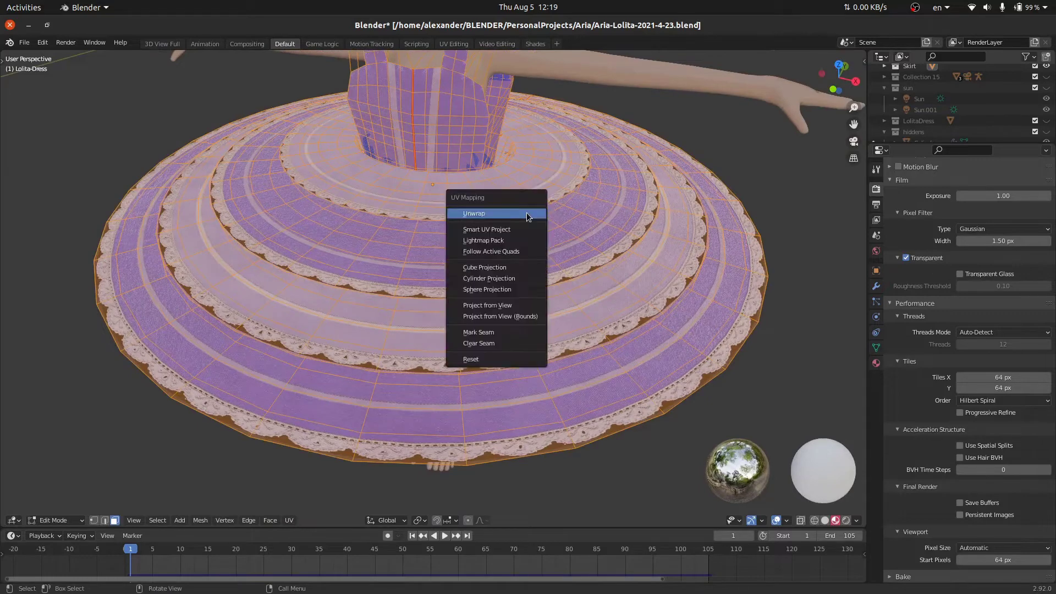
{"action": "left_click", "coordinate": [528, 216]}
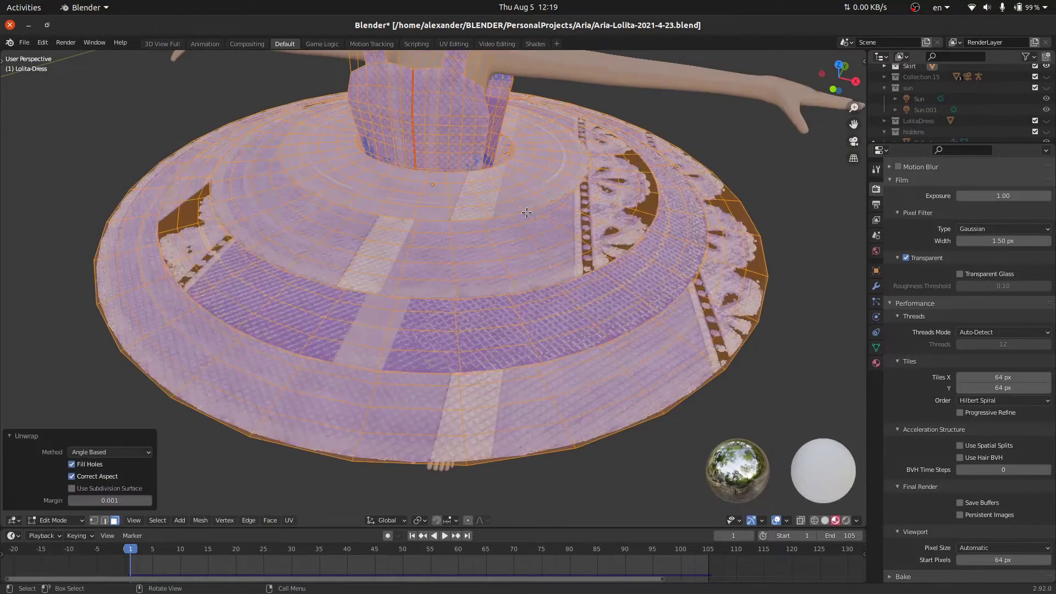
{"action": "mouse_move", "coordinate": [602, 304]}
{"action": "middle_mouse_down"}
{"action": "mouse_move", "coordinate": [559, 274]}
{"action": "mouse_move", "coordinate": [599, 295]}
{"action": "middle_mouse_up"}
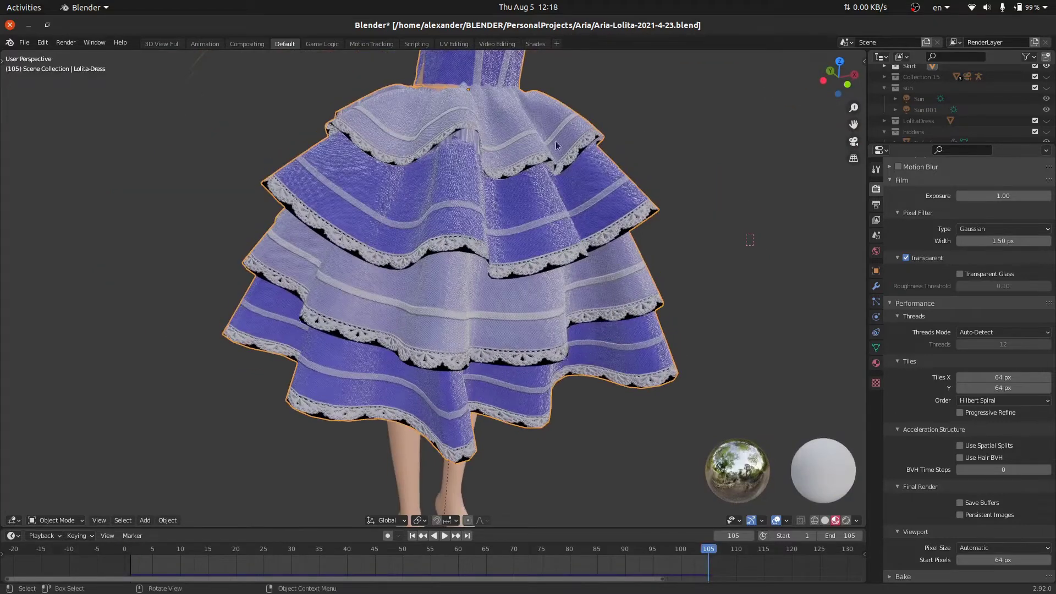
Switch to Solid shading and return the cloth simulation to frame 1.
{"action": "middle_click_drag", "start_coordinate": [555, 141], "coordinate": [510, 220]}
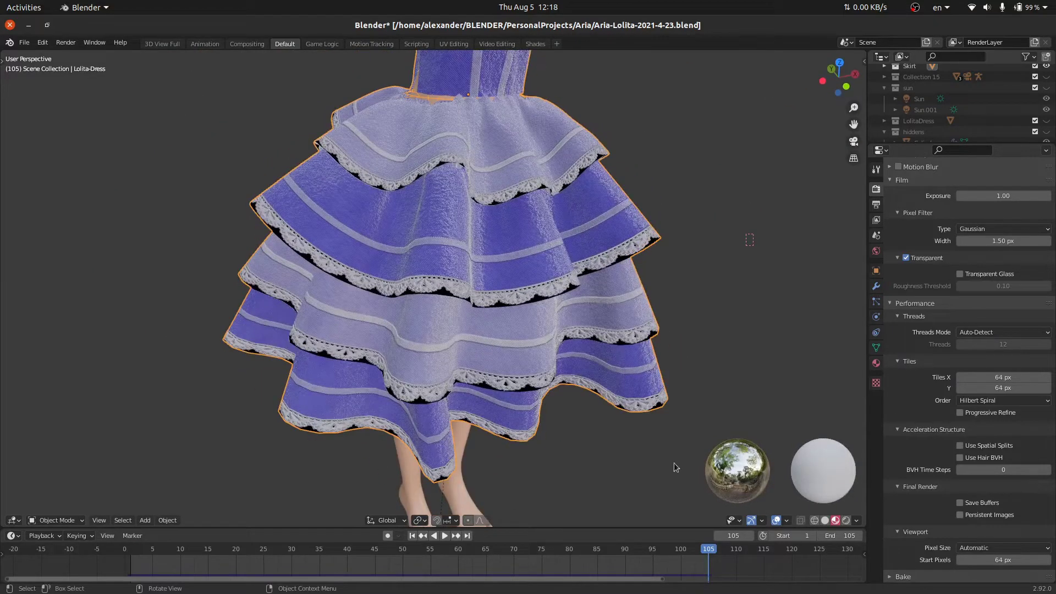
{"action": "left_click", "coordinate": [825, 520]}
{"action": "left_click", "coordinate": [445, 535]}
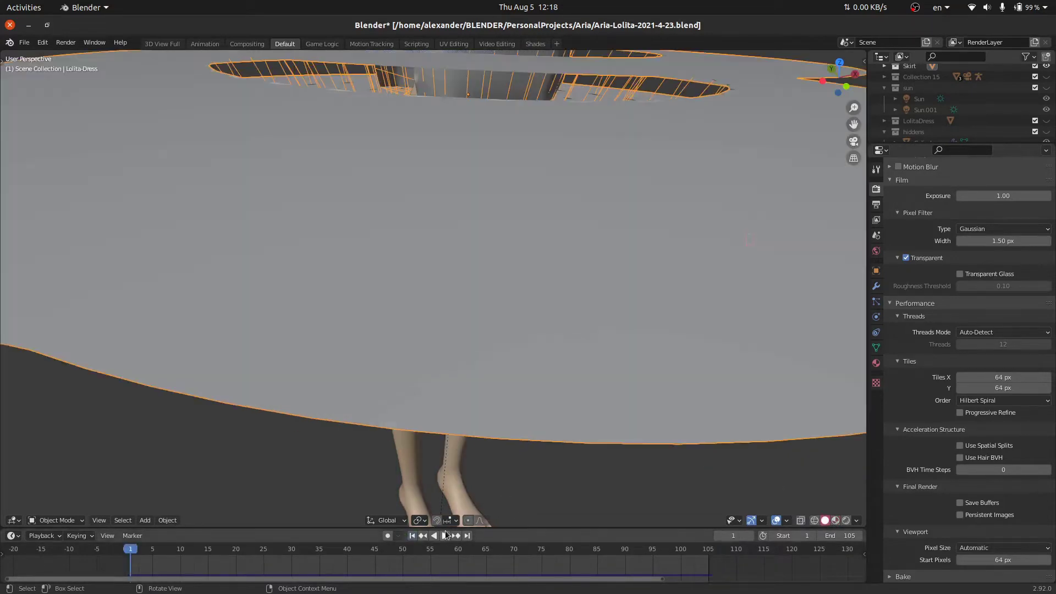
{"action": "left_click", "coordinate": [445, 535]}
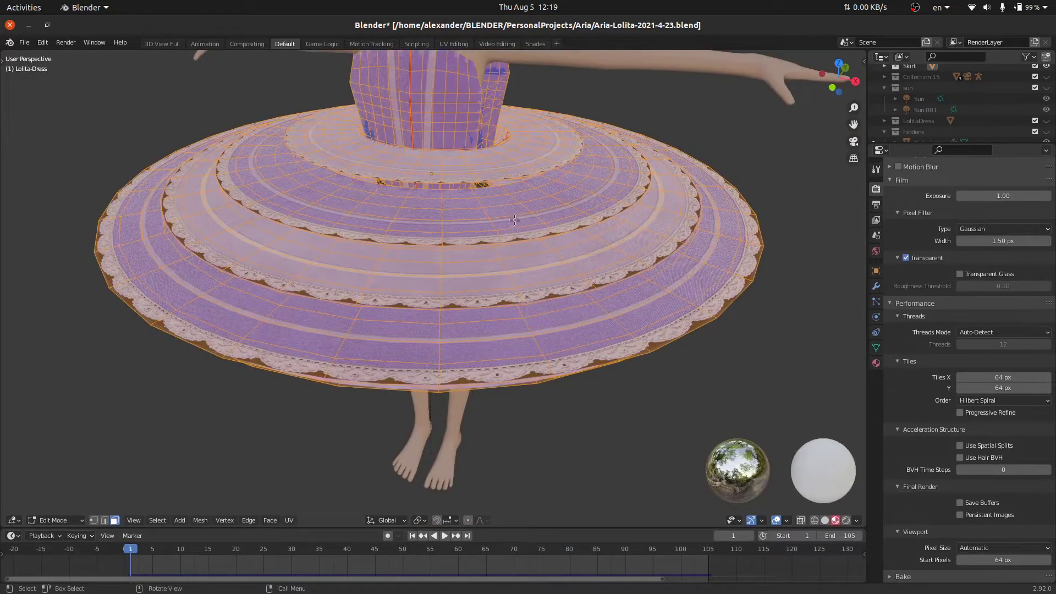
{"action": "middle_click_drag", "start_coordinate": [512, 217], "coordinate": [744, 103]}
Split the viewport, make the right area a UV Editor without sidebar, and deselect all.
{"action": "left_click_drag", "start_coordinate": [865, 52], "coordinate": [495, 515]}
{"action": "left_click", "coordinate": [488, 522]}
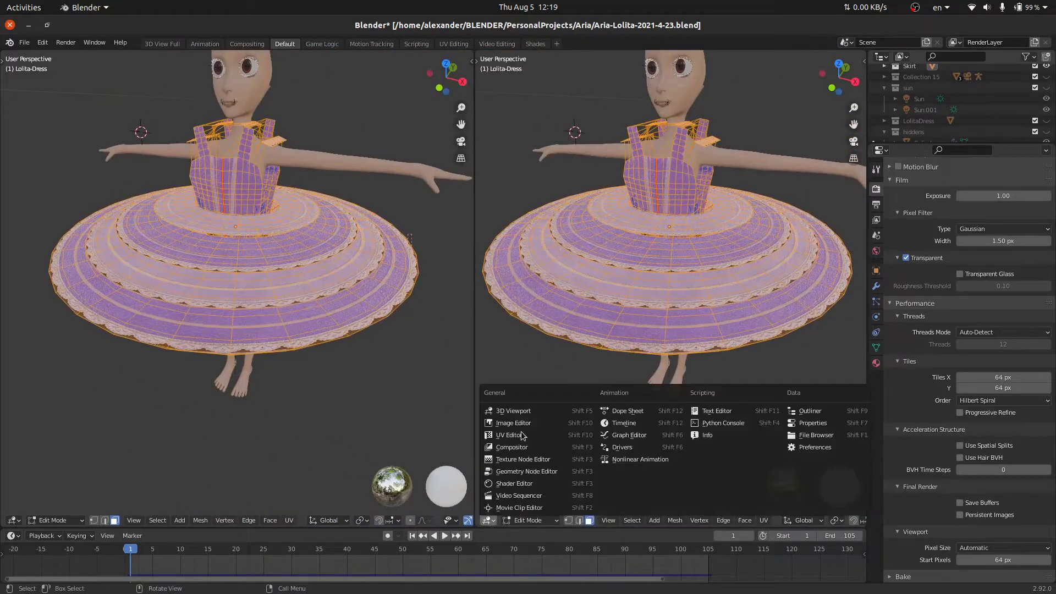
{"action": "left_click", "coordinate": [521, 435]}
{"action": "scroll", "coordinate": [603, 339], "scroll_direction": "down", "scroll_amount": 2}
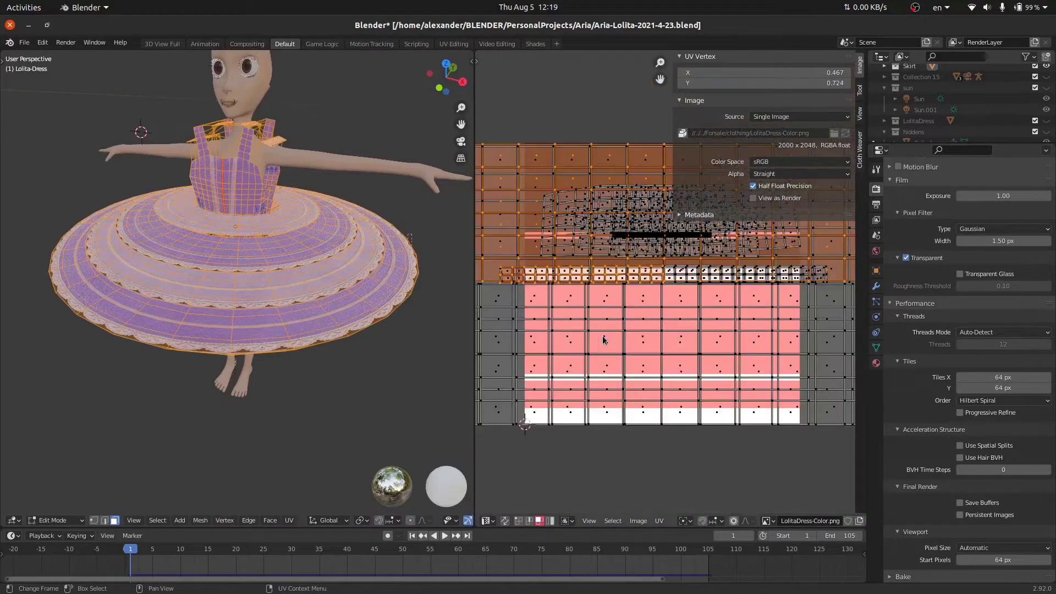
{"action": "key", "text": "n"}
{"action": "scroll", "coordinate": [638, 325], "scroll_direction": "down", "scroll_amount": 1}
{"action": "scroll", "coordinate": [641, 325], "scroll_direction": "up", "scroll_amount": 1}
{"action": "scroll", "coordinate": [716, 357], "scroll_direction": "up", "scroll_amount": 1}
{"action": "key", "text": "alt+a"}
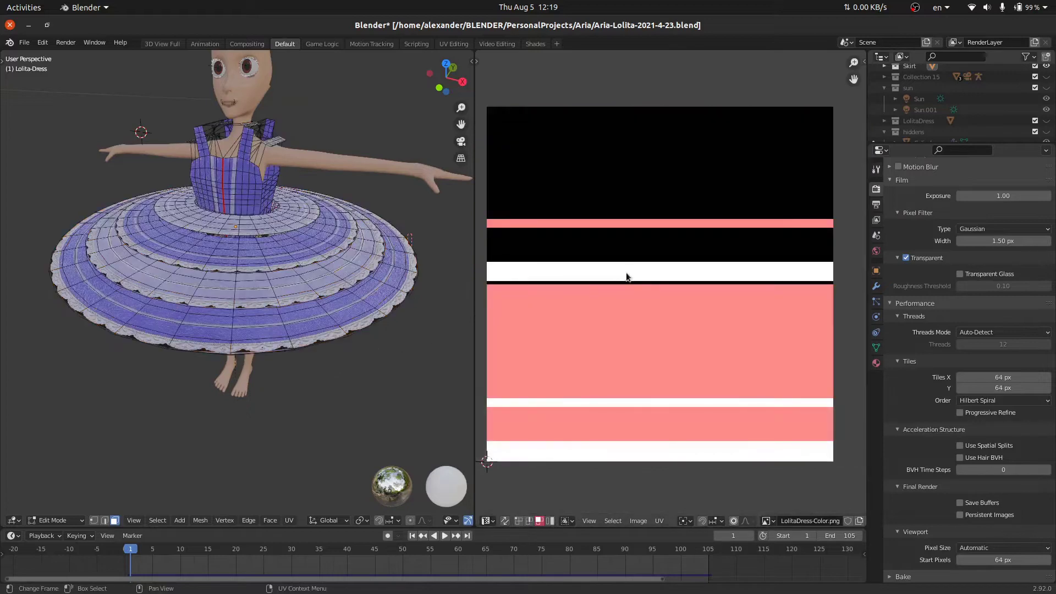
{"action": "middle_click_drag", "start_coordinate": [627, 276], "coordinate": [634, 272]}
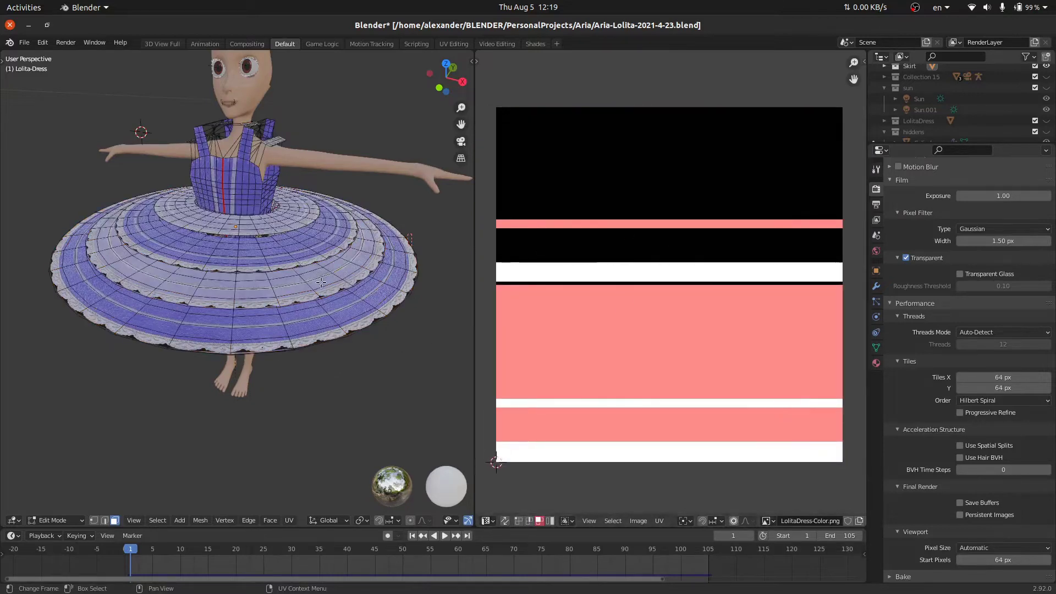
{"action": "scroll", "coordinate": [308, 248], "scroll_direction": "up", "scroll_amount": 2}
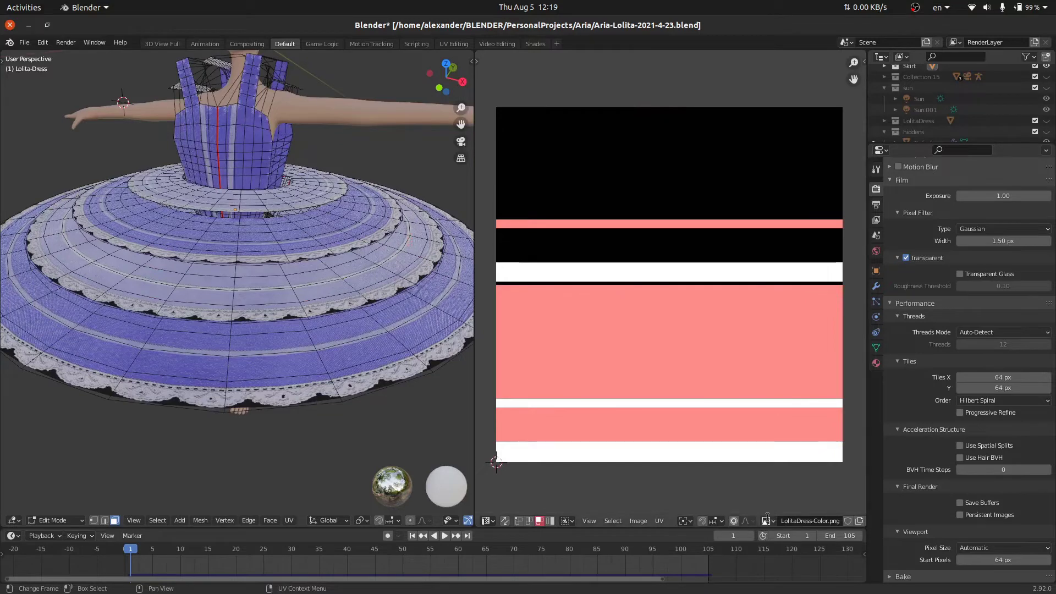
Browse the dress images and settle on LolitaDress-Color.png in the UV editor.
{"action": "left_click", "coordinate": [767, 519]}
{"action": "left_click", "coordinate": [801, 470]}
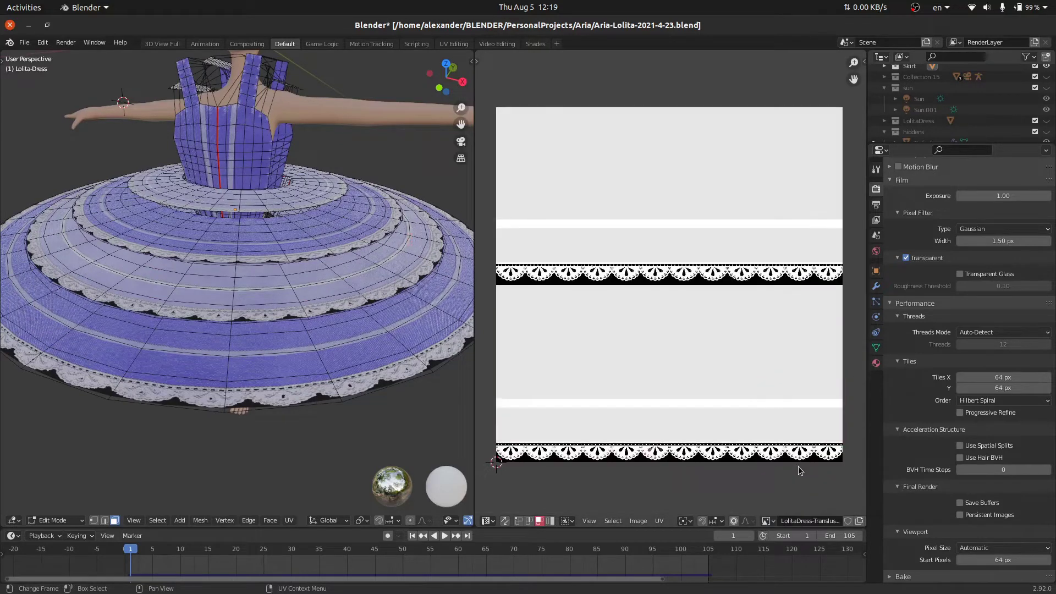
{"action": "left_click", "coordinate": [767, 520]}
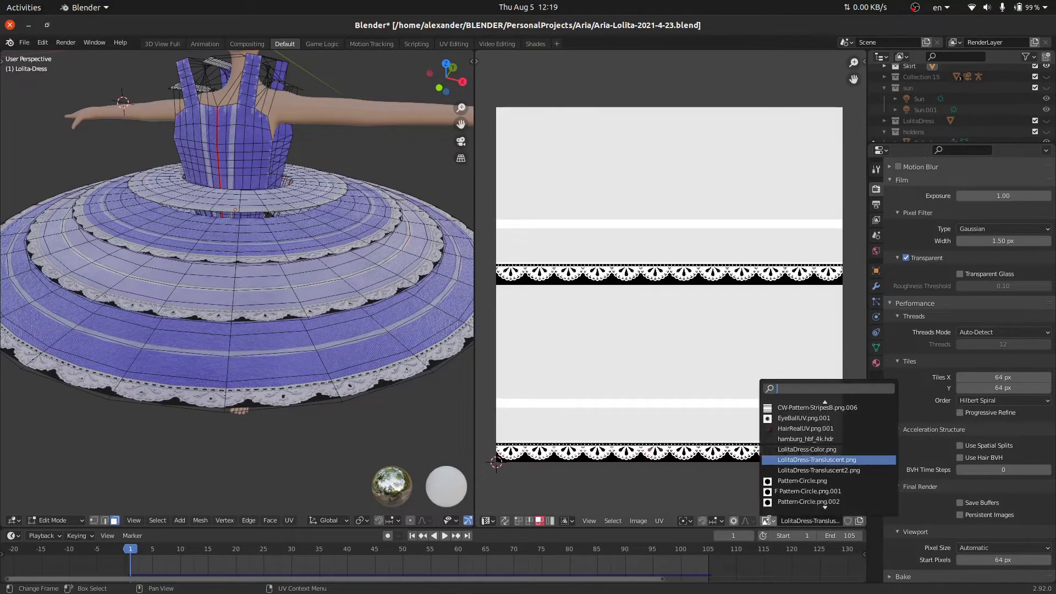
{"action": "left_click", "coordinate": [796, 470]}
{"action": "left_click", "coordinate": [768, 520]}
{"action": "scroll", "coordinate": [801, 457], "scroll_direction": "down", "scroll_amount": 3}
{"action": "scroll", "coordinate": [801, 451], "scroll_direction": "up", "scroll_amount": 2}
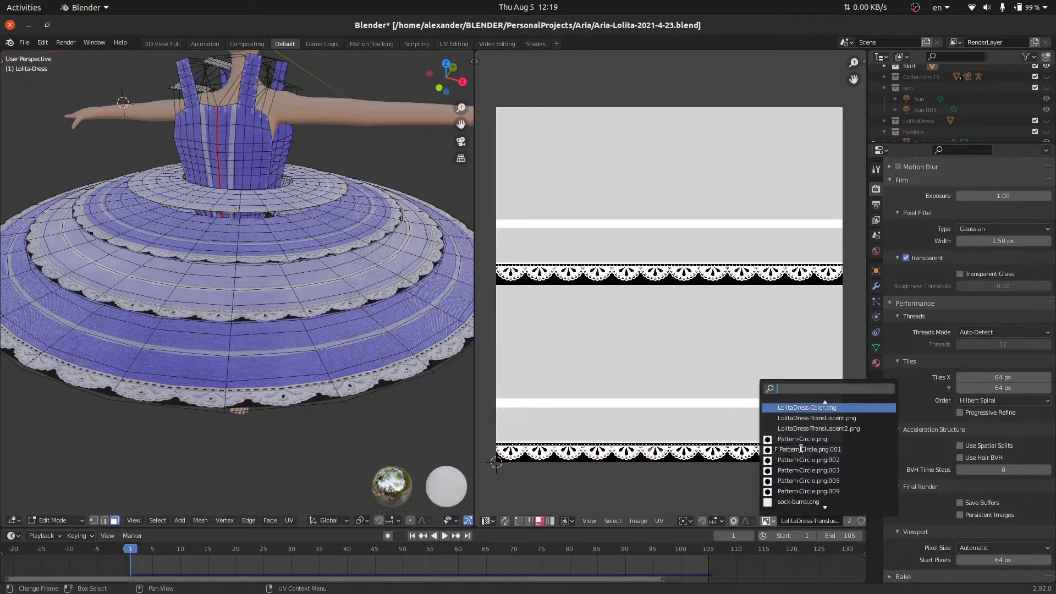
{"action": "left_click", "coordinate": [813, 407]}
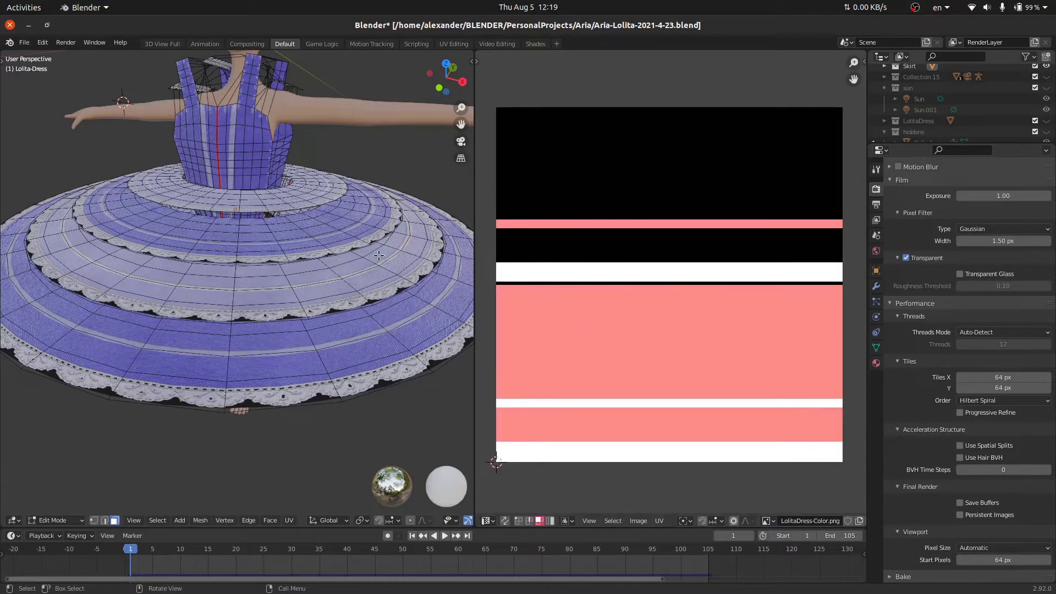
Select all, pick the linked top row of UV islands, and move it to a new position.
{"action": "key", "text": "a"}
{"action": "scroll", "coordinate": [711, 255], "scroll_direction": "down", "scroll_amount": 7}
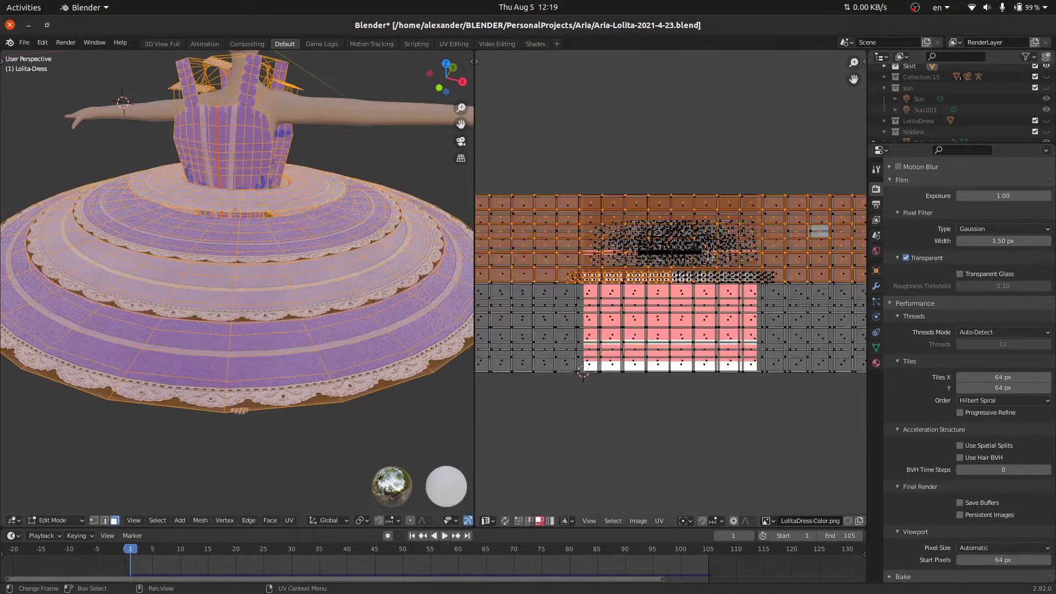
{"action": "left_click", "coordinate": [737, 263]}
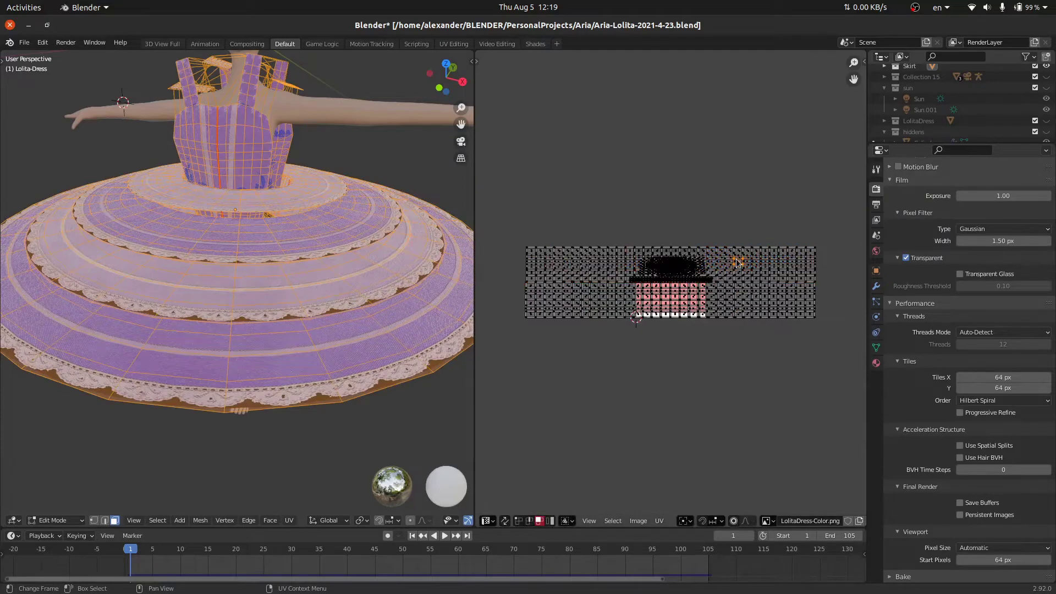
{"action": "key", "text": "l"}
{"action": "key", "text": "g"}
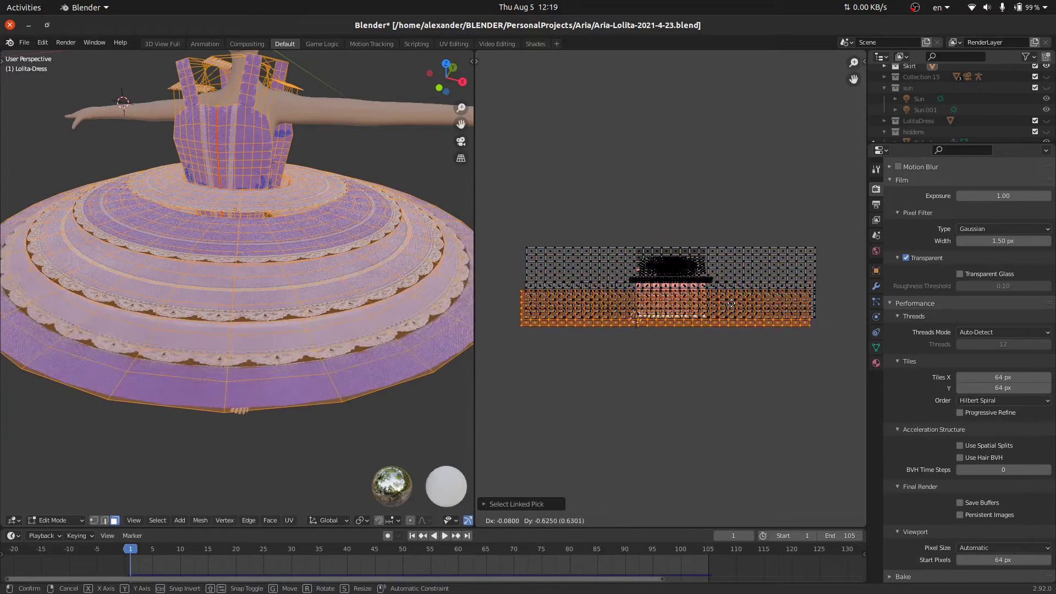
{"action": "left_click", "coordinate": [735, 261]}
{"action": "key", "text": "ctrl+z"}
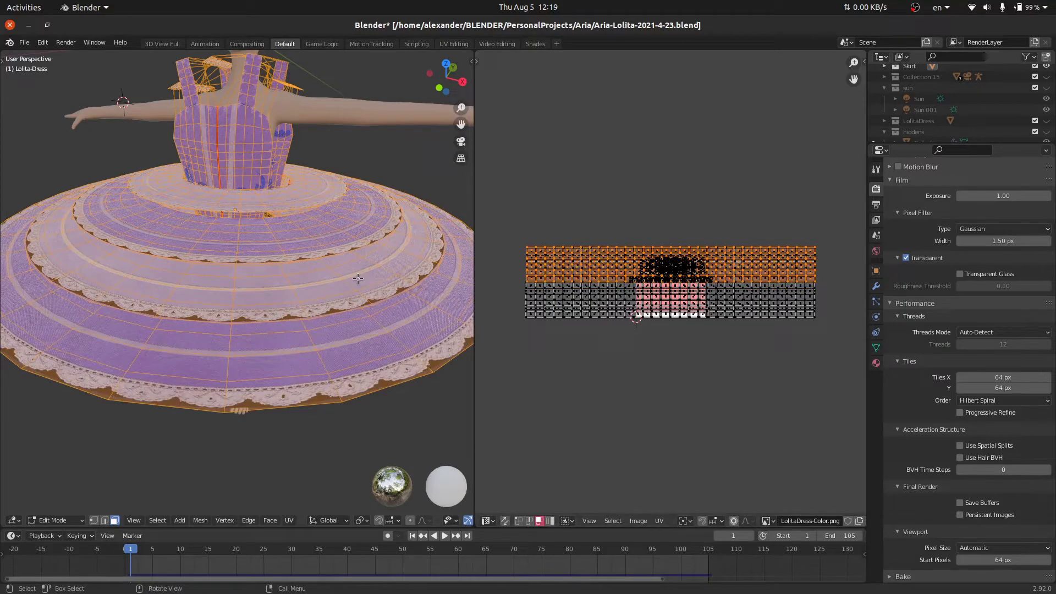
Unwrap the dress mesh again and select all its UV islands.
{"action": "key", "text": "u"}
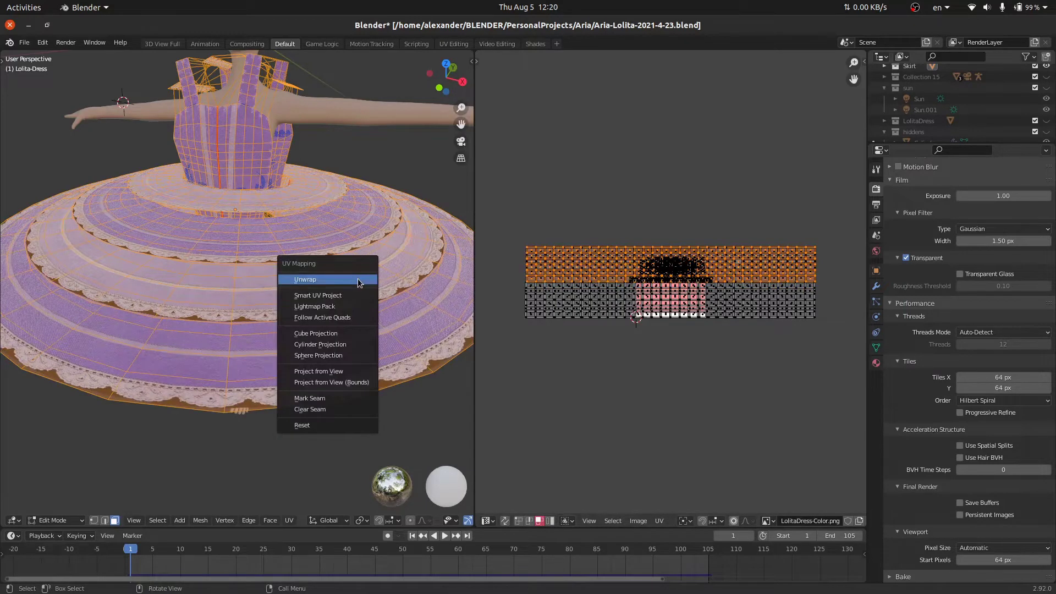
{"action": "left_click", "coordinate": [359, 280]}
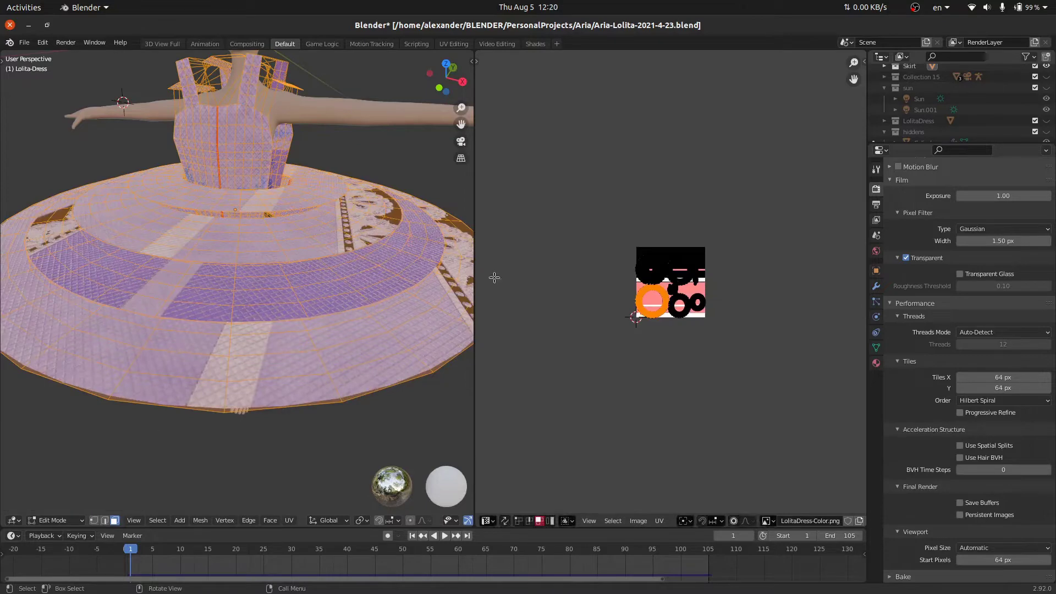
{"action": "scroll", "coordinate": [594, 280], "scroll_direction": "up", "scroll_amount": 6}
{"action": "key", "text": "a"}
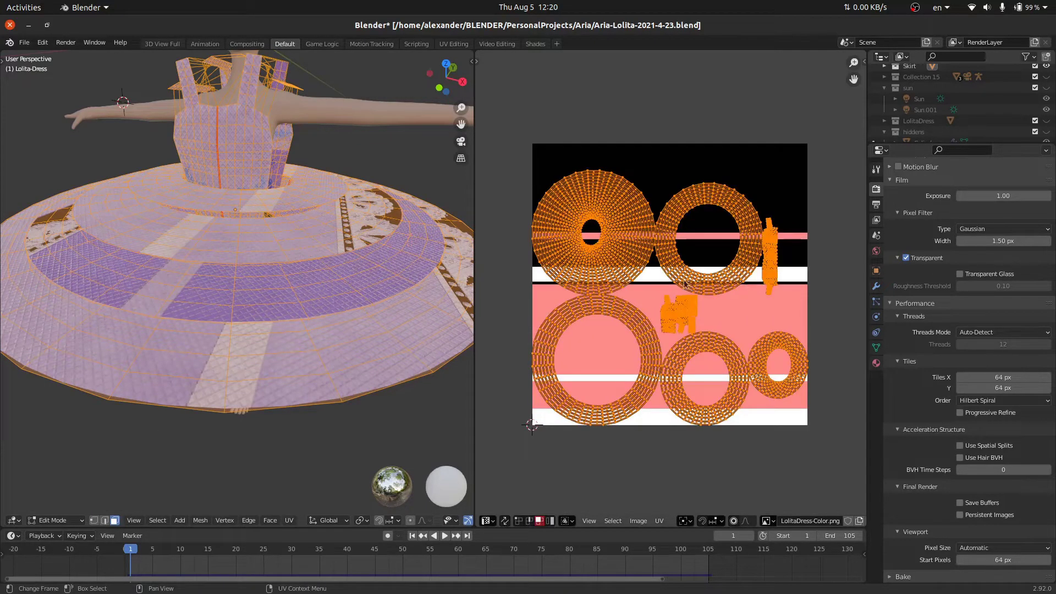
{"action": "scroll", "coordinate": [623, 225], "scroll_direction": "up", "scroll_amount": 1}
Maximize the 3D view with Ctrl+Space and zoom out to show the whole dress.
{"action": "middle_click_drag", "start_coordinate": [363, 267], "coordinate": [372, 272]}
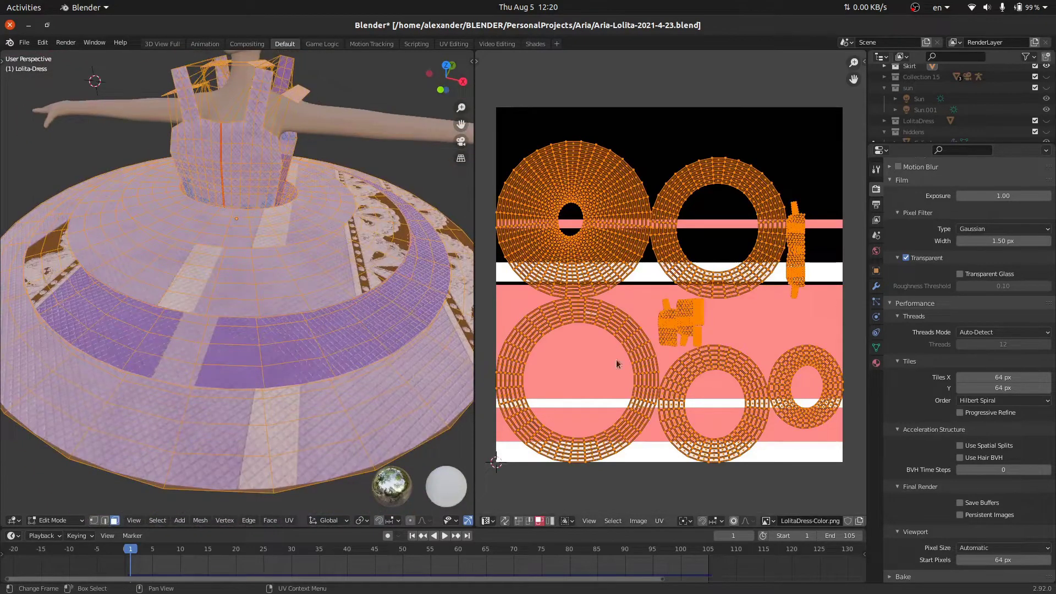
{"action": "scroll", "coordinate": [635, 308], "scroll_direction": "down", "scroll_amount": 2, "text": "shift"}
{"action": "scroll", "coordinate": [688, 341], "scroll_direction": "up", "scroll_amount": 3, "text": "shift"}
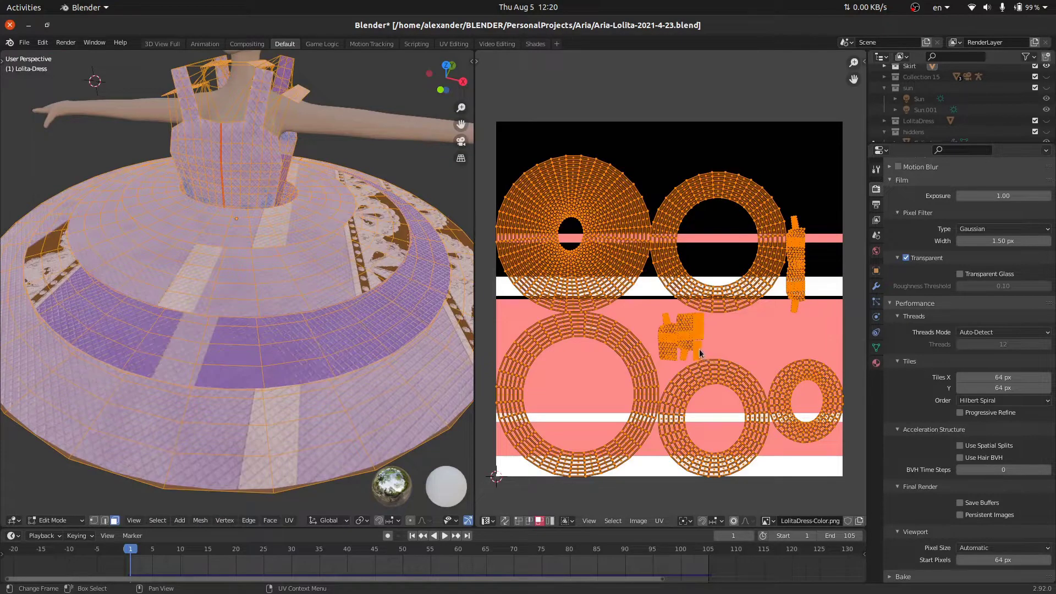
{"action": "scroll", "coordinate": [597, 423], "scroll_direction": "down", "scroll_amount": 2, "text": "shift"}
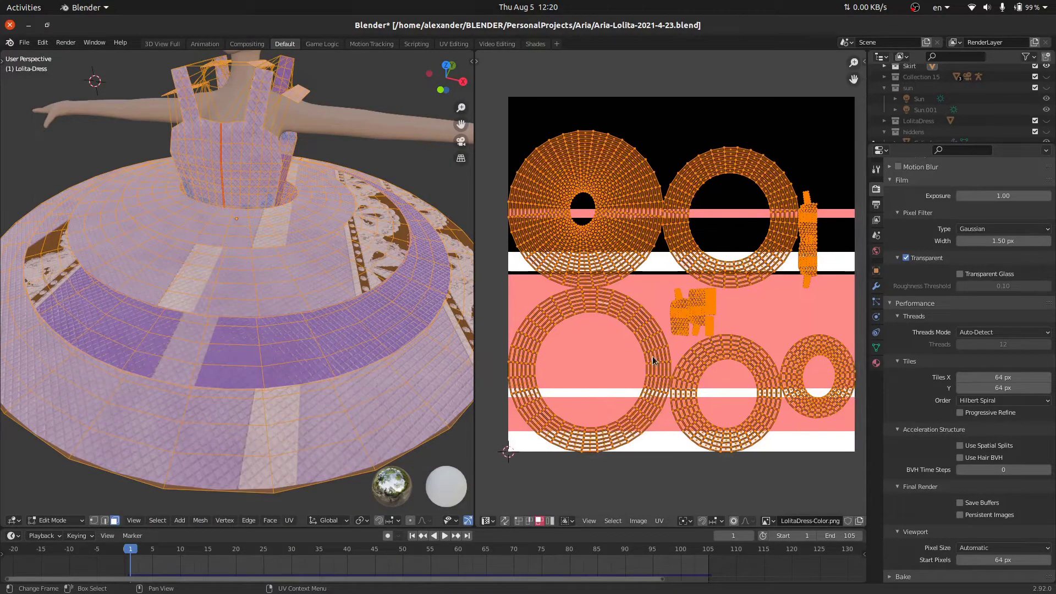
{"action": "key", "text": "ctrl+space"}
{"action": "scroll", "coordinate": [538, 294], "scroll_direction": "down", "scroll_amount": 6}
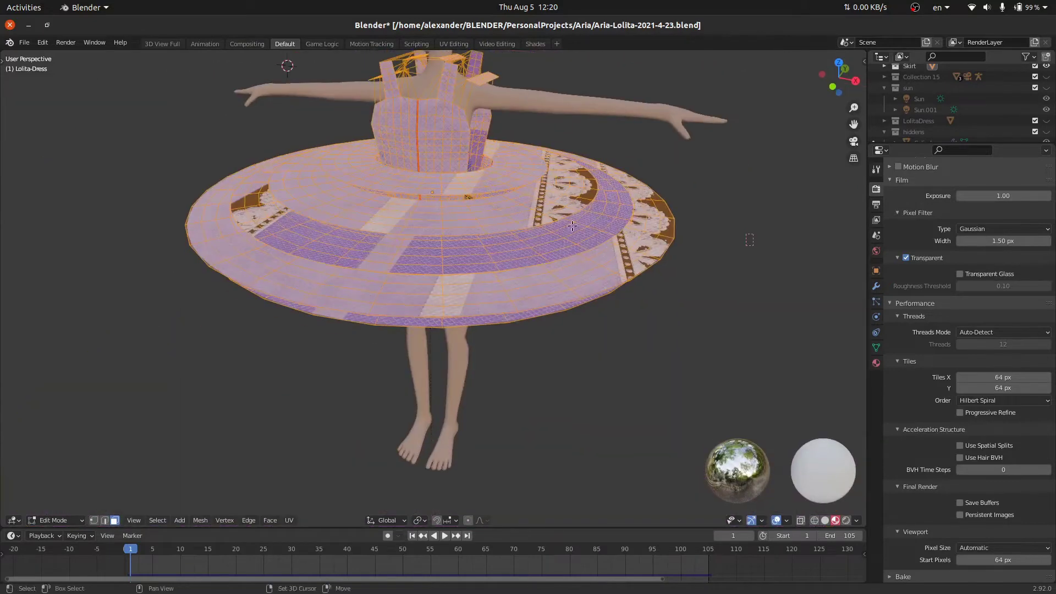
Open the sidebar's Cloth Weaver tab and try the Custom Cloth Edit tools.
{"action": "middle_click_drag", "start_coordinate": [572, 226], "coordinate": [583, 248]}
{"action": "key", "text": "n"}
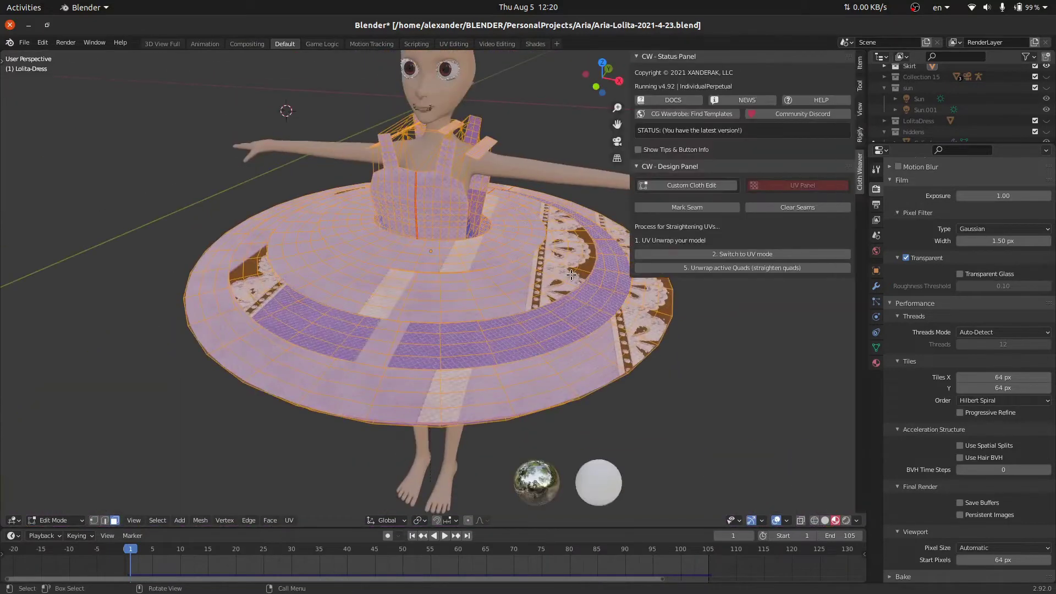
{"action": "left_click", "coordinate": [690, 187]}
{"action": "key", "text": "Tab"}
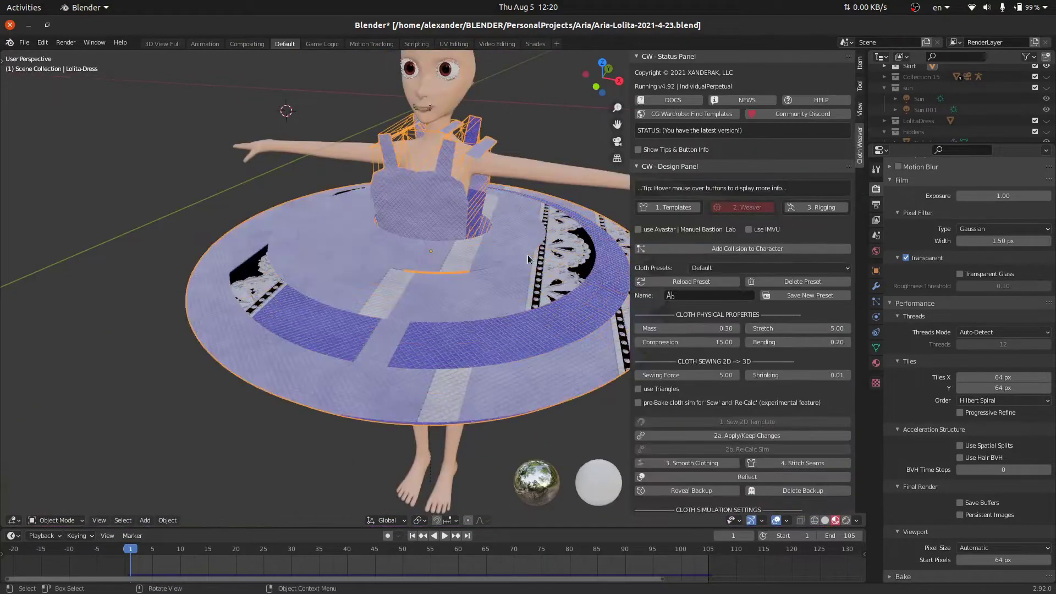
Return the dress to Edit Mode and bring up the Cloth Weaver UV Panel.
{"action": "middle_click_drag", "start_coordinate": [527, 256], "coordinate": [550, 264]}
{"action": "scroll", "coordinate": [762, 237], "scroll_direction": "down", "scroll_amount": 2}
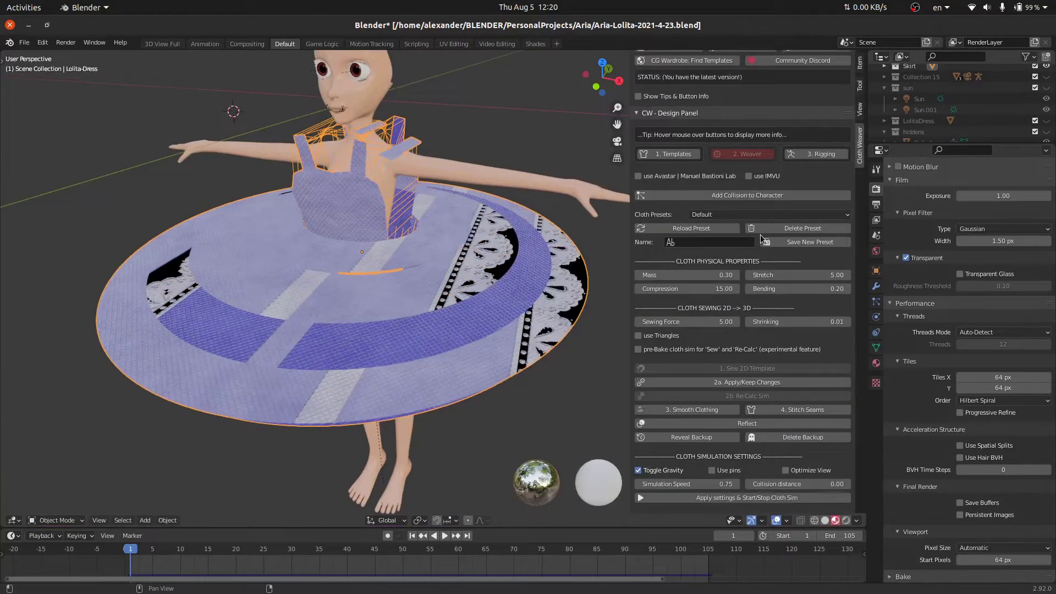
{"action": "scroll", "coordinate": [762, 237], "scroll_direction": "up", "scroll_amount": 2}
{"action": "middle_click_drag", "start_coordinate": [433, 233], "coordinate": [445, 230]}
{"action": "key", "text": "Tab"}
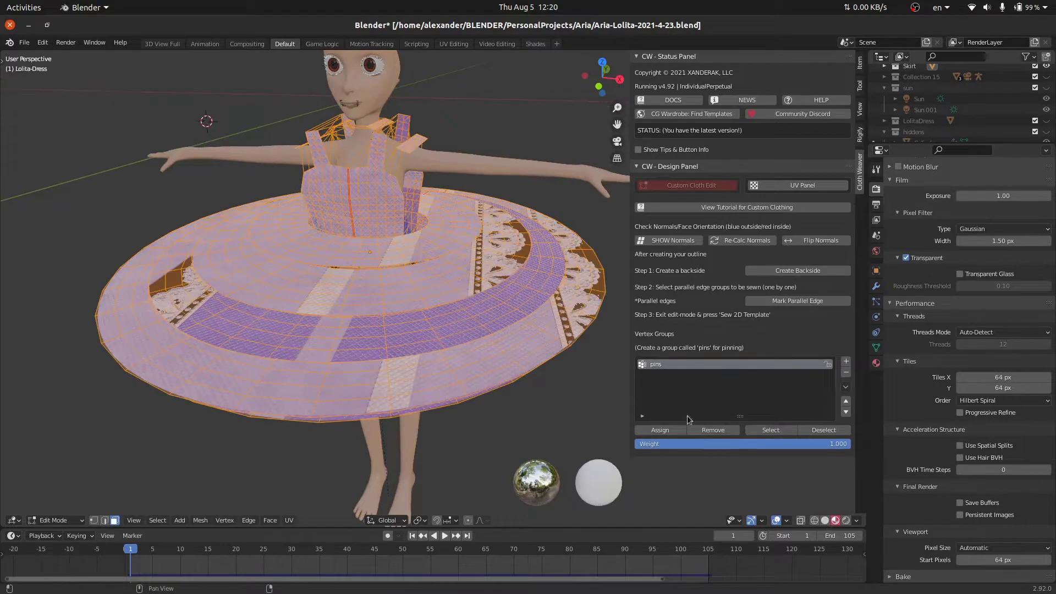
{"action": "middle_click_drag", "start_coordinate": [385, 275], "coordinate": [407, 264], "text": "shift"}
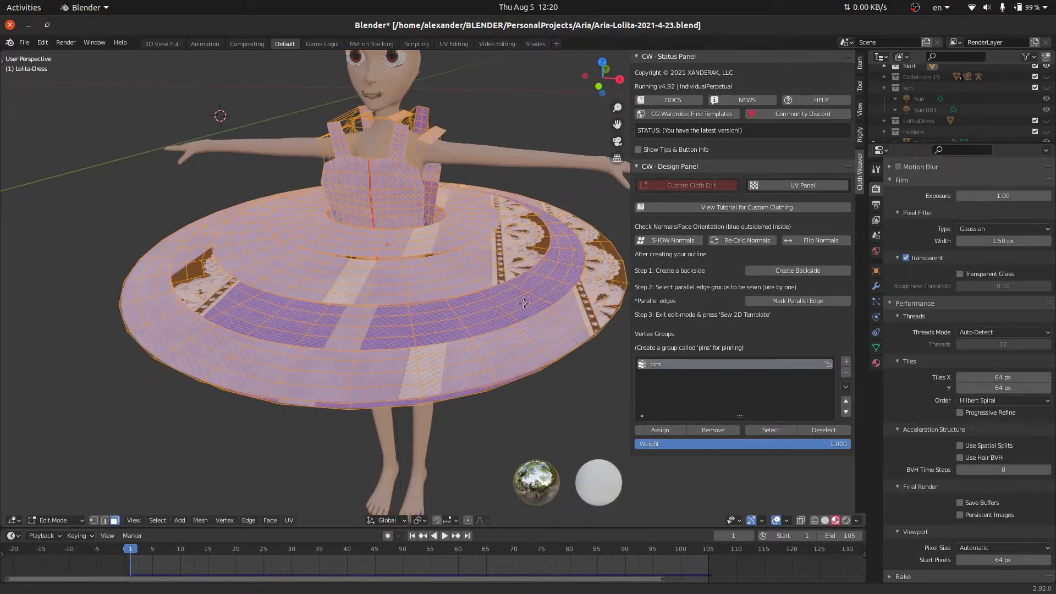
{"action": "left_click", "coordinate": [813, 186]}
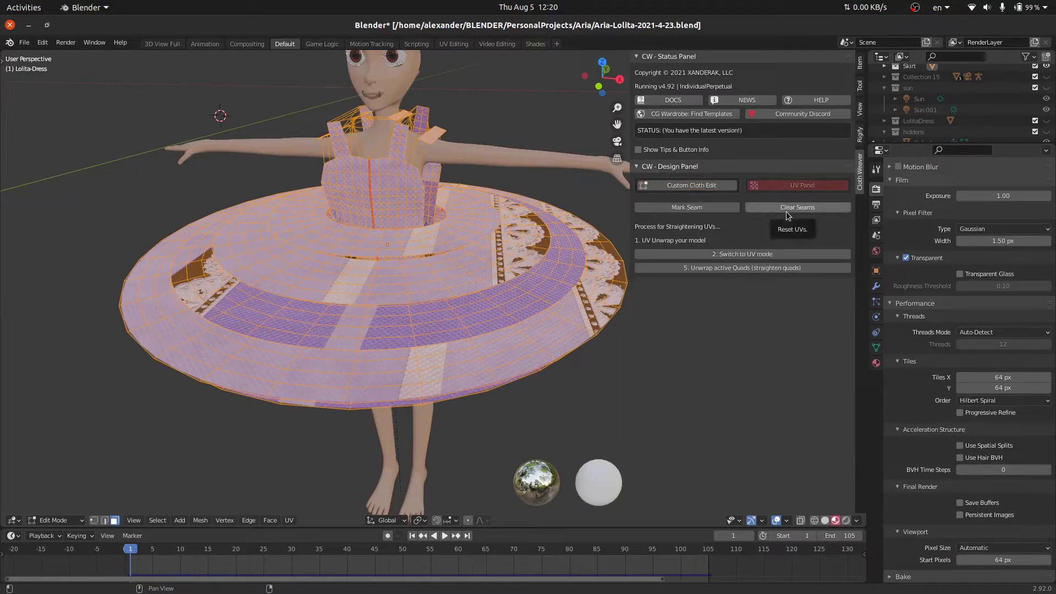
{"action": "middle_click_drag", "start_coordinate": [385, 209], "coordinate": [490, 210]}
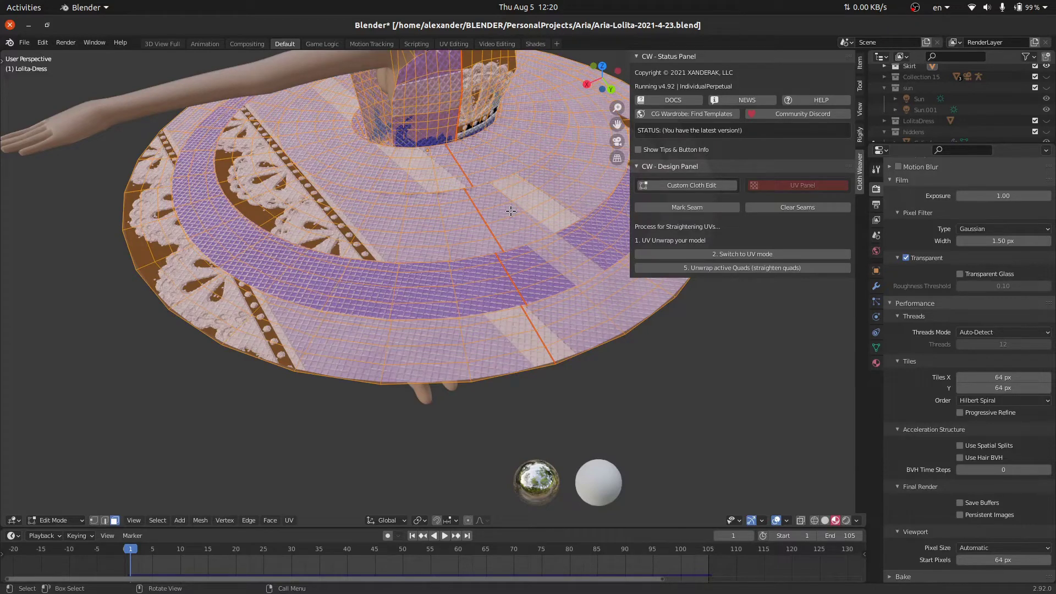
{"action": "middle_click_drag", "start_coordinate": [511, 211], "coordinate": [515, 238]}
{"action": "scroll", "coordinate": [513, 232], "scroll_direction": "up", "scroll_amount": 2}
{"action": "key", "text": "alt+a"}
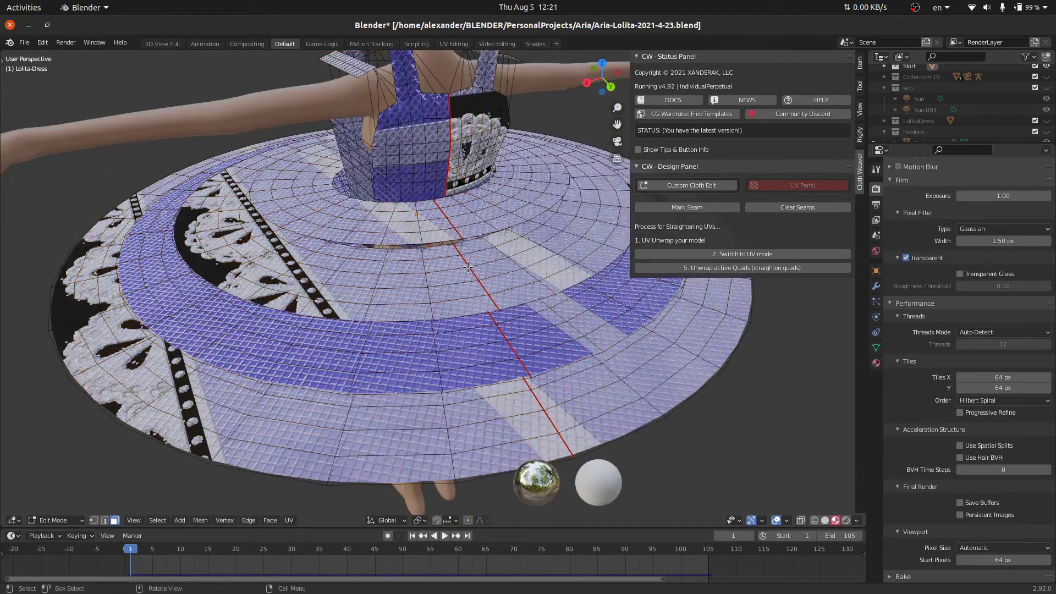
{"action": "left_click", "coordinate": [427, 281], "text": "alt"}
{"action": "key", "text": "a"}
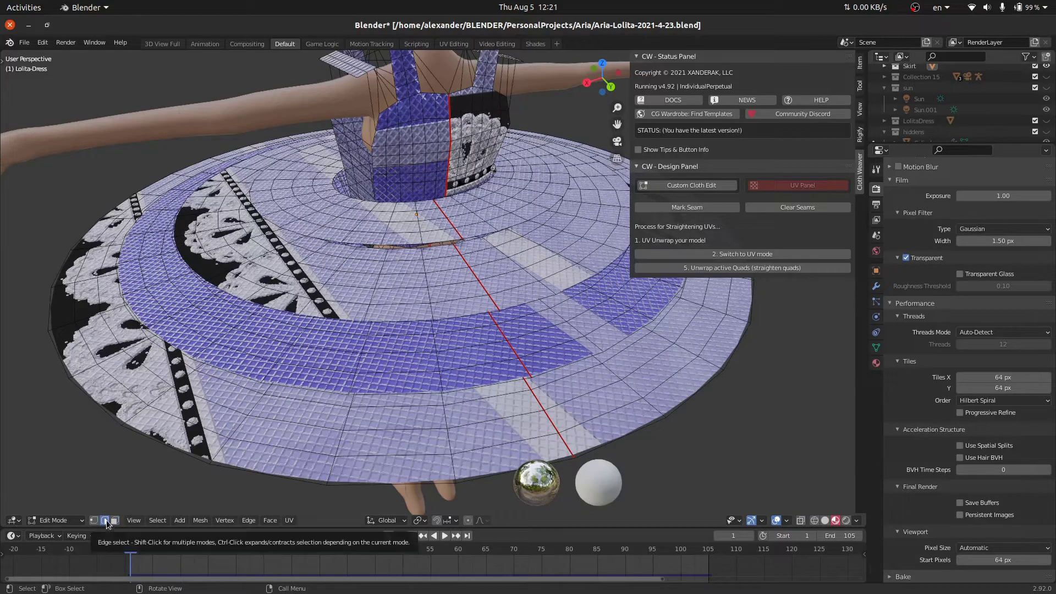
{"action": "left_click", "coordinate": [107, 520]}
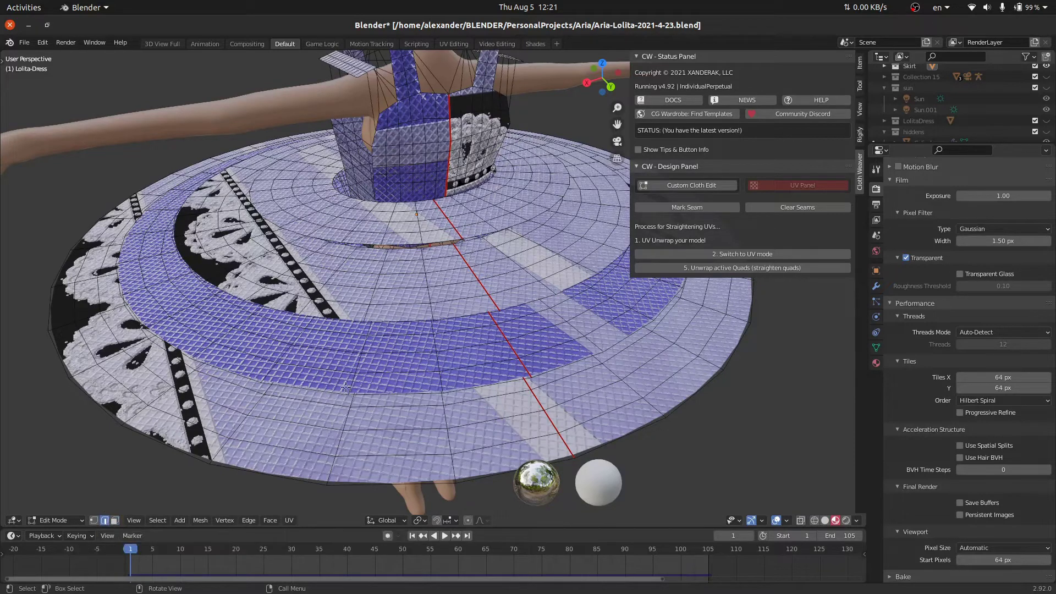
{"action": "left_click", "coordinate": [474, 275]}
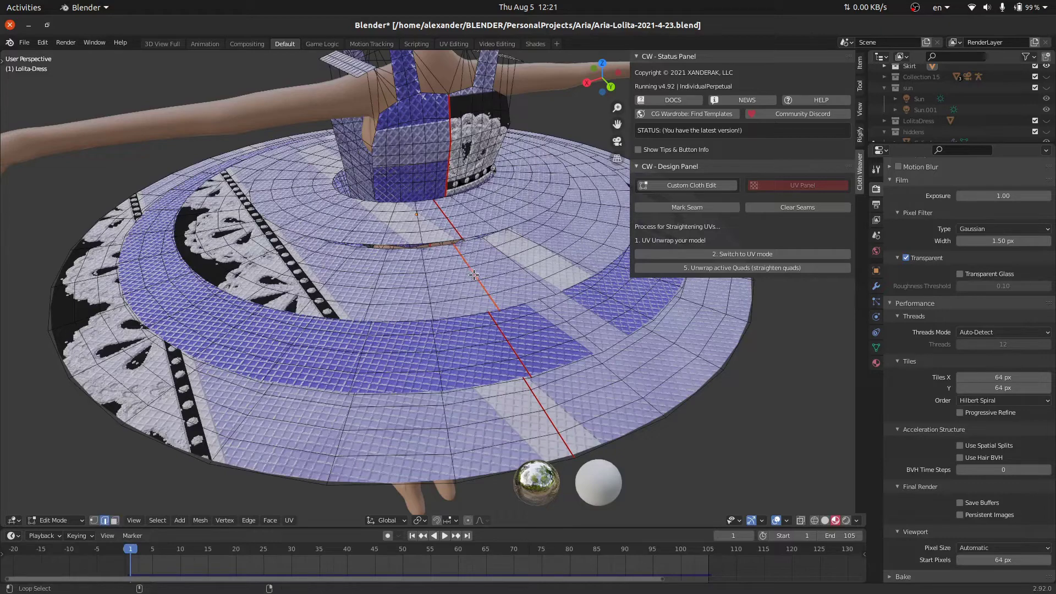
{"action": "left_click", "coordinate": [429, 279], "text": "shift"}
{"action": "scroll", "coordinate": [428, 279], "scroll_direction": "up", "scroll_amount": 3}
{"action": "scroll", "coordinate": [429, 279], "scroll_direction": "up", "scroll_amount": 2}
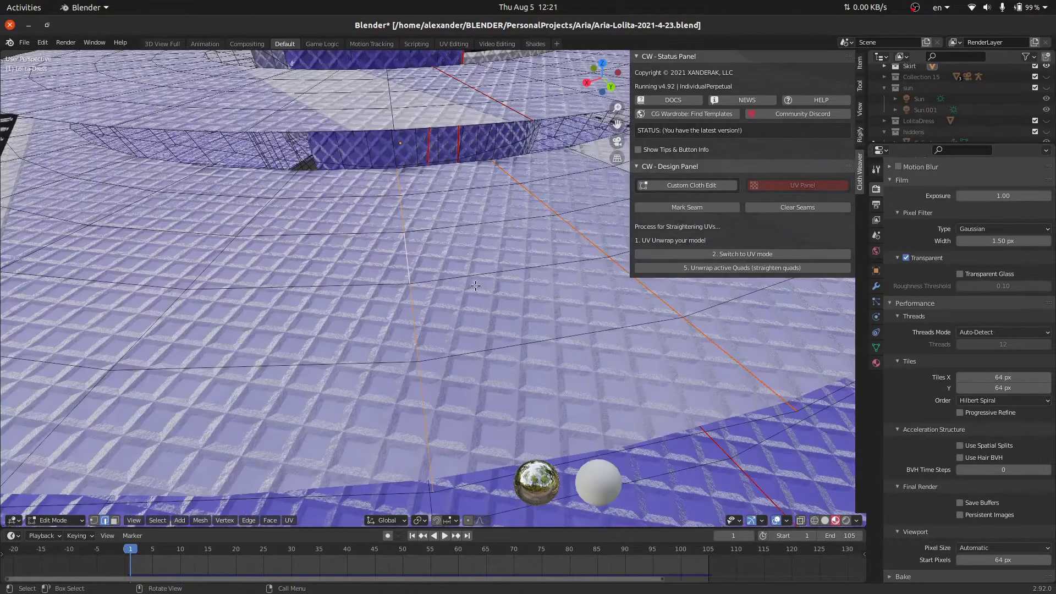
{"action": "left_click", "coordinate": [825, 520]}
{"action": "middle_click_drag", "start_coordinate": [545, 345], "coordinate": [675, 261], "text": "shift"}
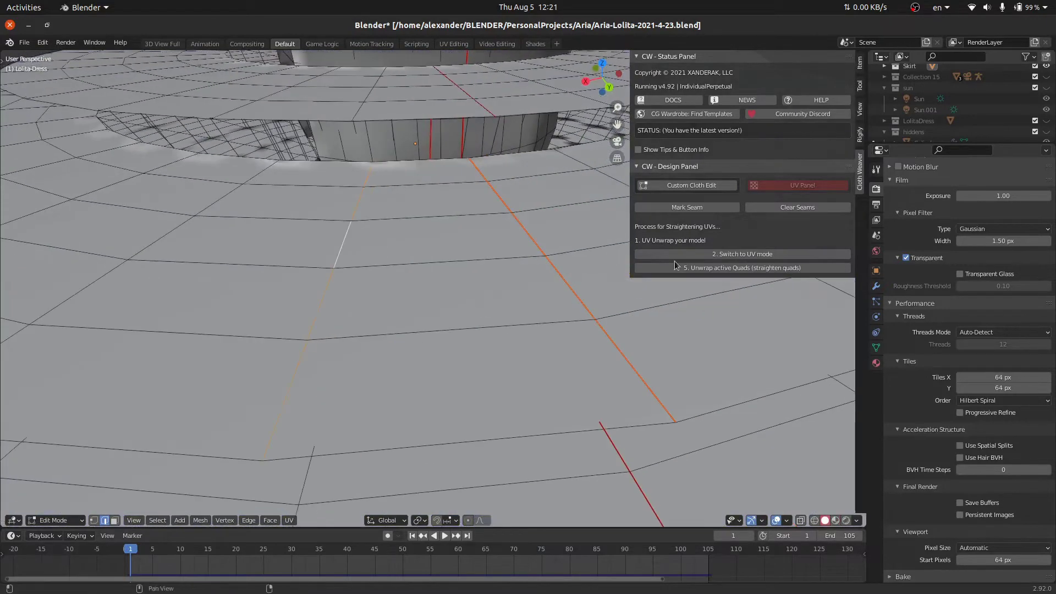
{"action": "left_click", "coordinate": [687, 207]}
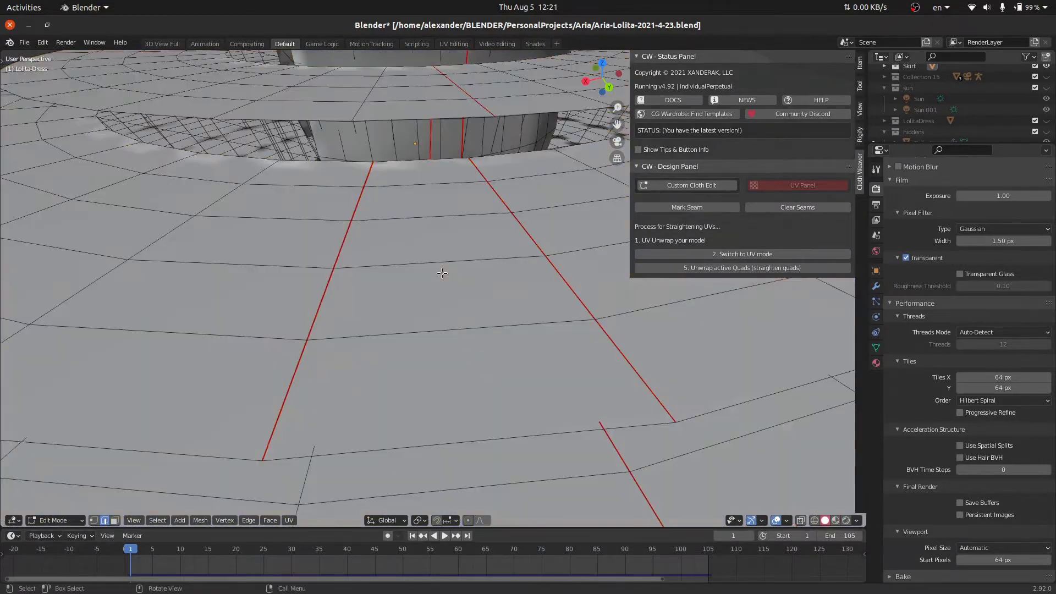
{"action": "key", "text": "ctrl+z"}
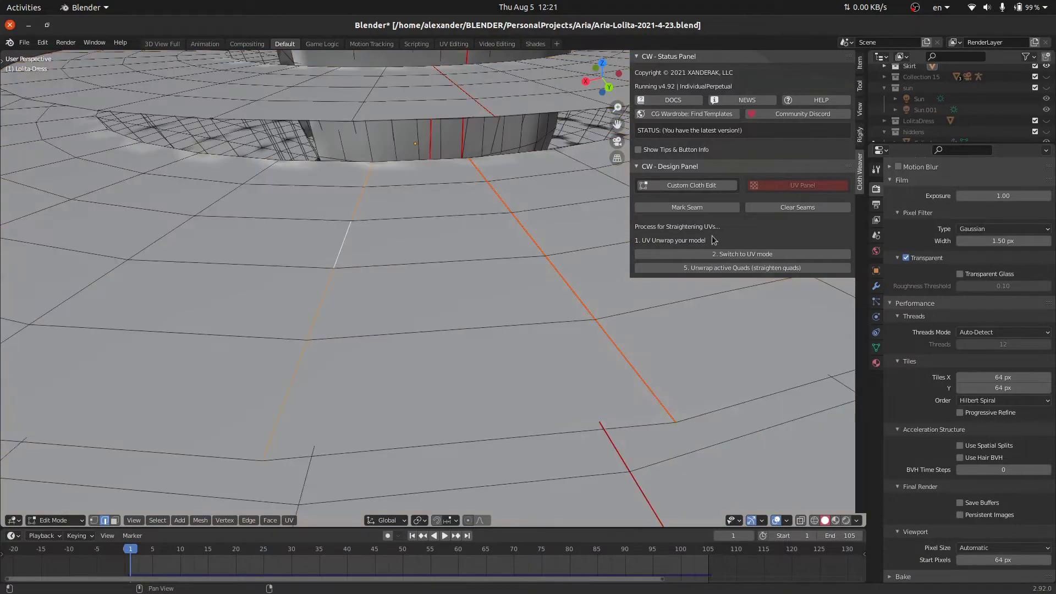
{"action": "scroll", "coordinate": [462, 289], "scroll_direction": "down", "scroll_amount": 5}
{"action": "middle_click_drag", "start_coordinate": [365, 272], "coordinate": [649, 278]}
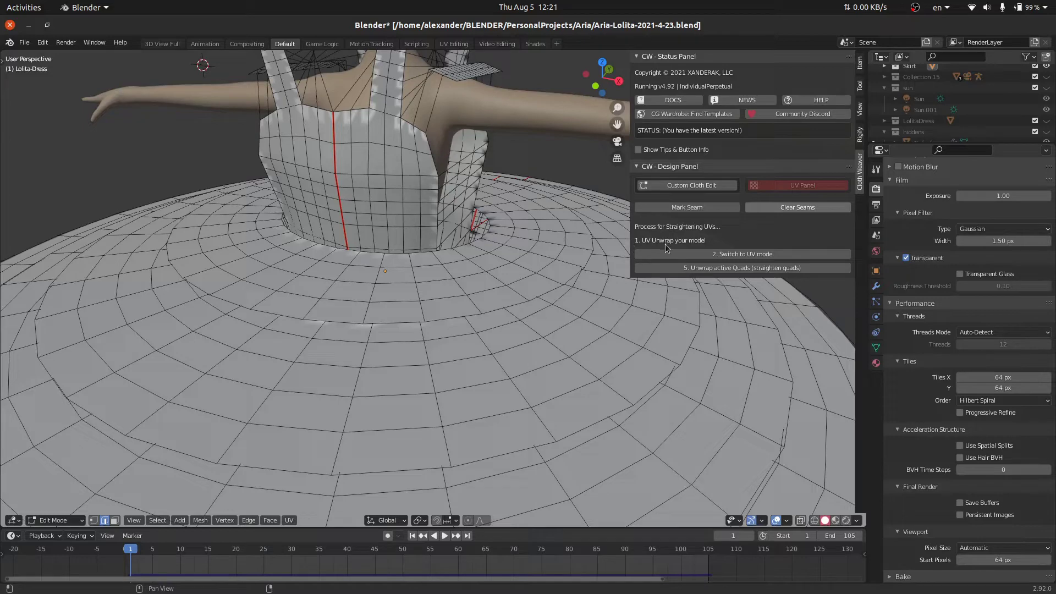
{"action": "left_click", "coordinate": [835, 521]}
{"action": "key", "text": "a"}
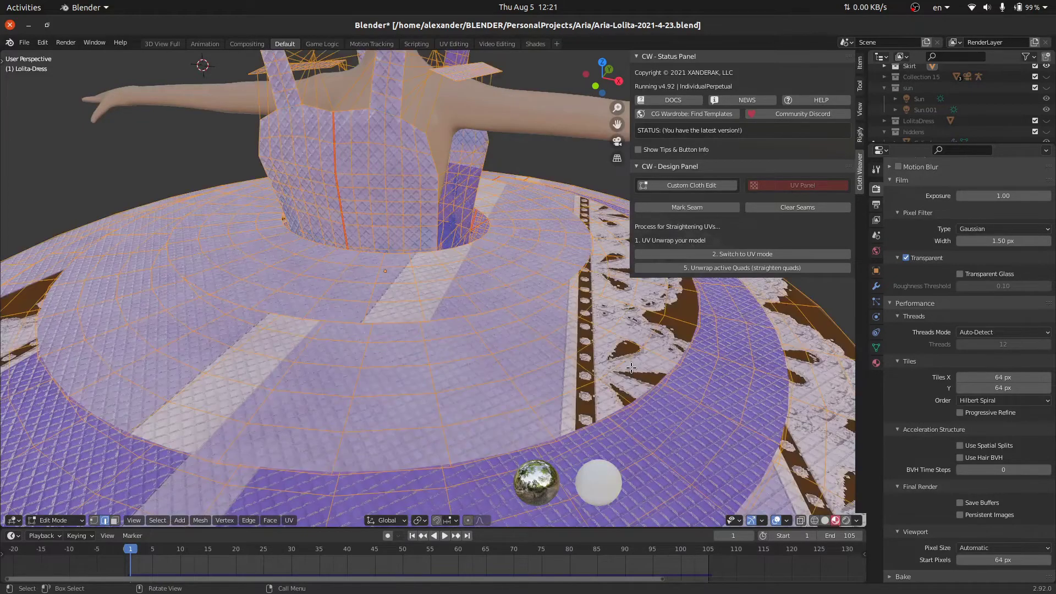
Unwrap the dress and use '2. Switch to UV mode' to view islands over the texture.
{"action": "key", "text": "u"}
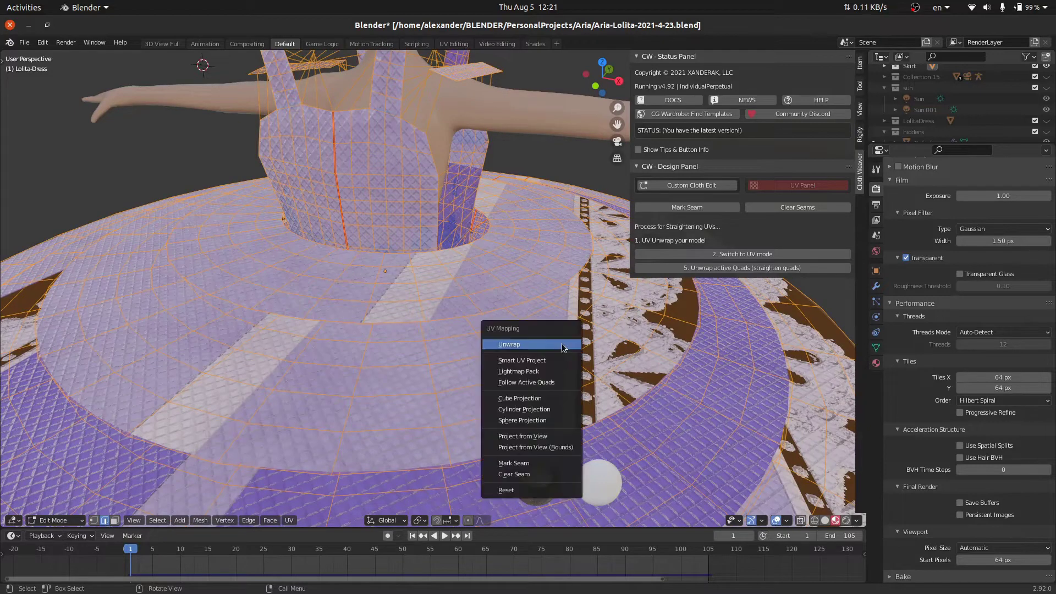
{"action": "left_click", "coordinate": [562, 345]}
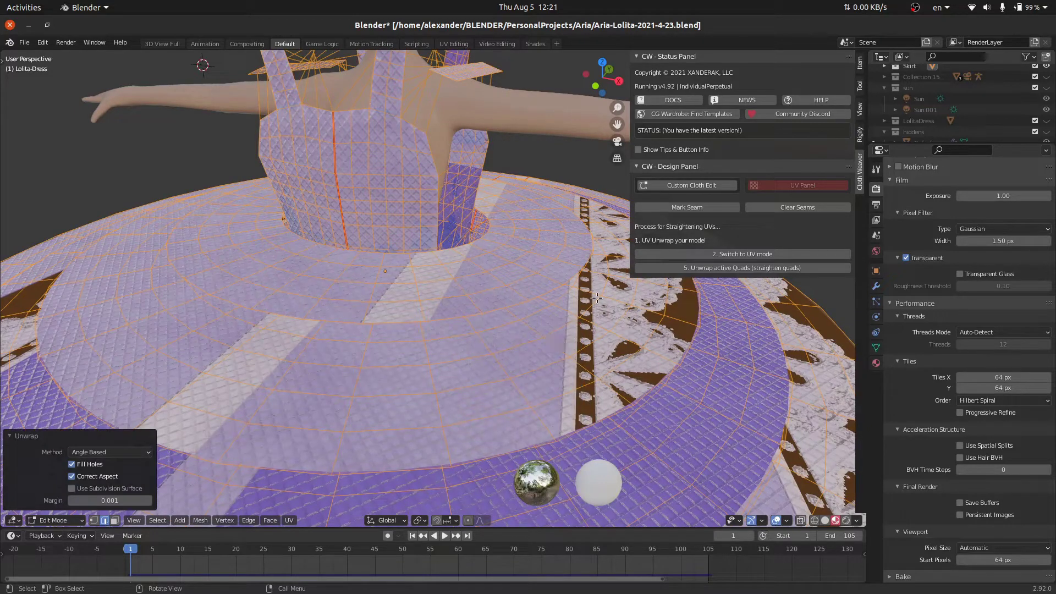
{"action": "left_click", "coordinate": [747, 254]}
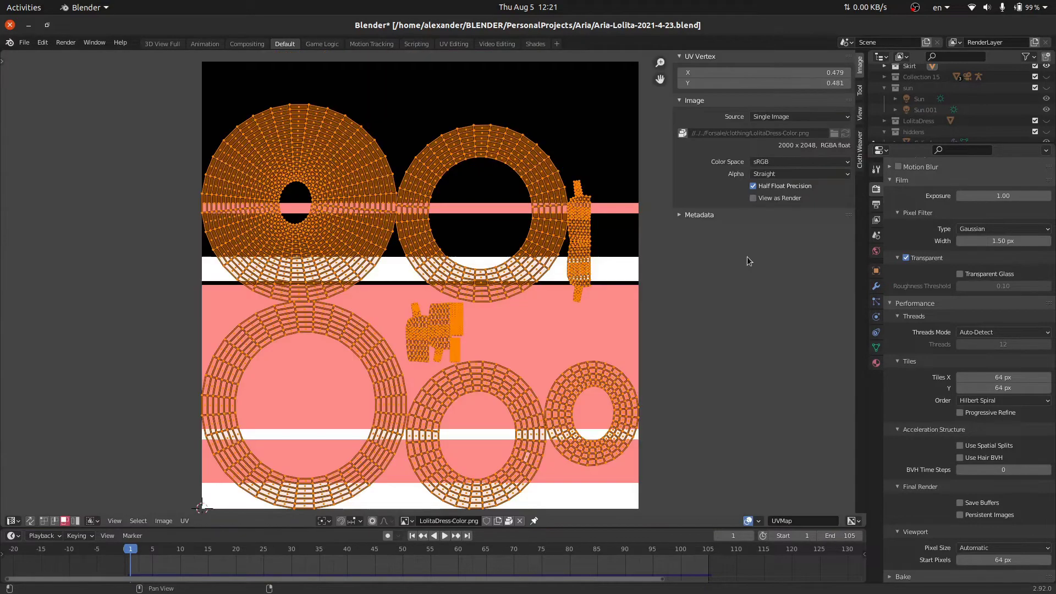
{"action": "scroll", "coordinate": [606, 271], "scroll_direction": "up", "scroll_amount": 1}
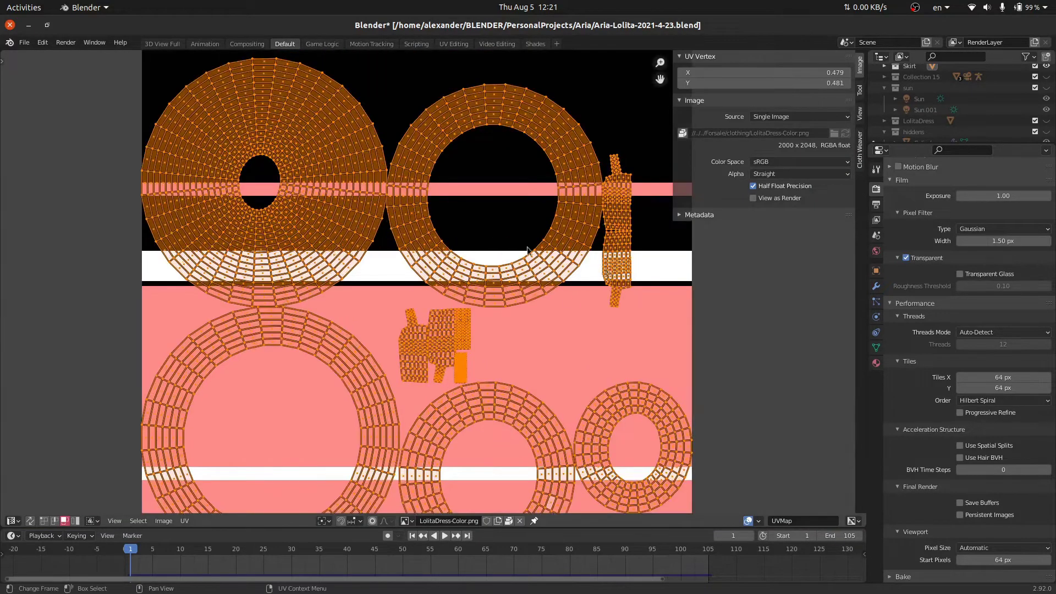
{"action": "scroll", "coordinate": [522, 284], "scroll_direction": "down", "scroll_amount": 1}
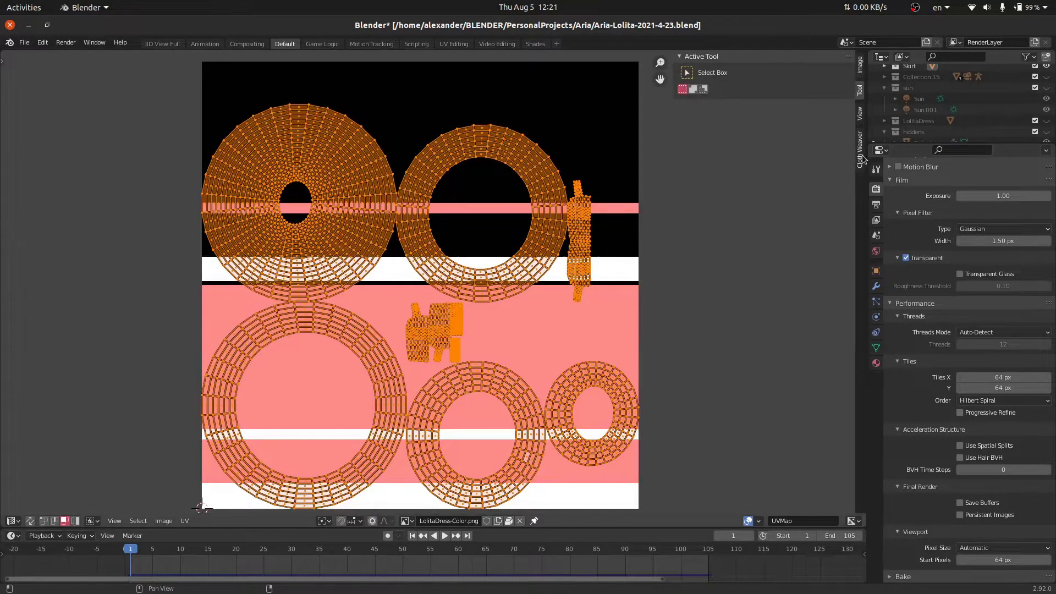
{"action": "scroll", "coordinate": [863, 160], "scroll_direction": "down", "scroll_amount": 1}
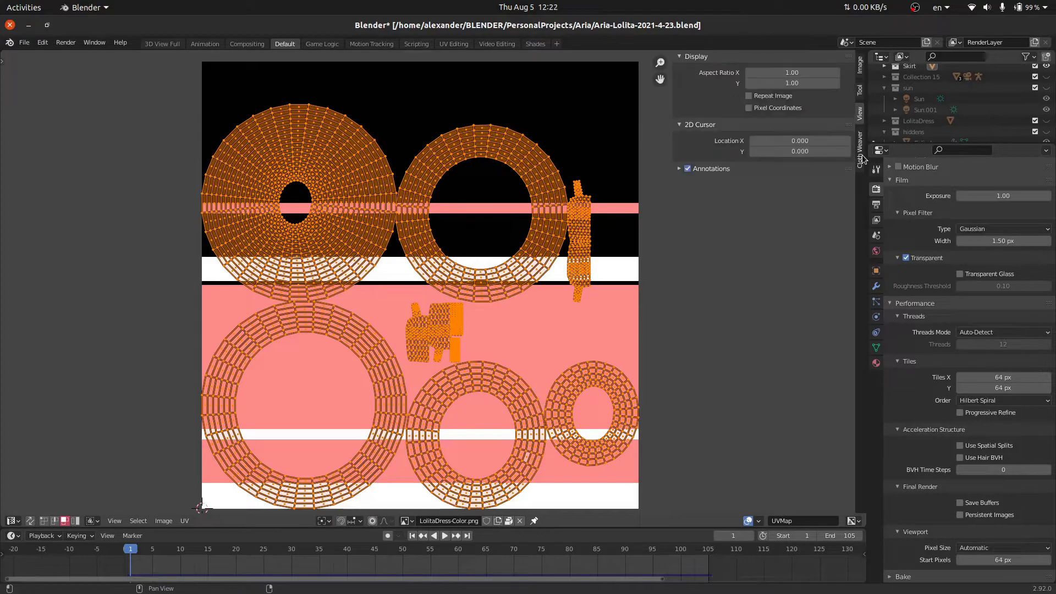
Show the Cloth Weaver UV straightening steps in the image editor sidebar.
{"action": "left_click", "coordinate": [862, 157]}
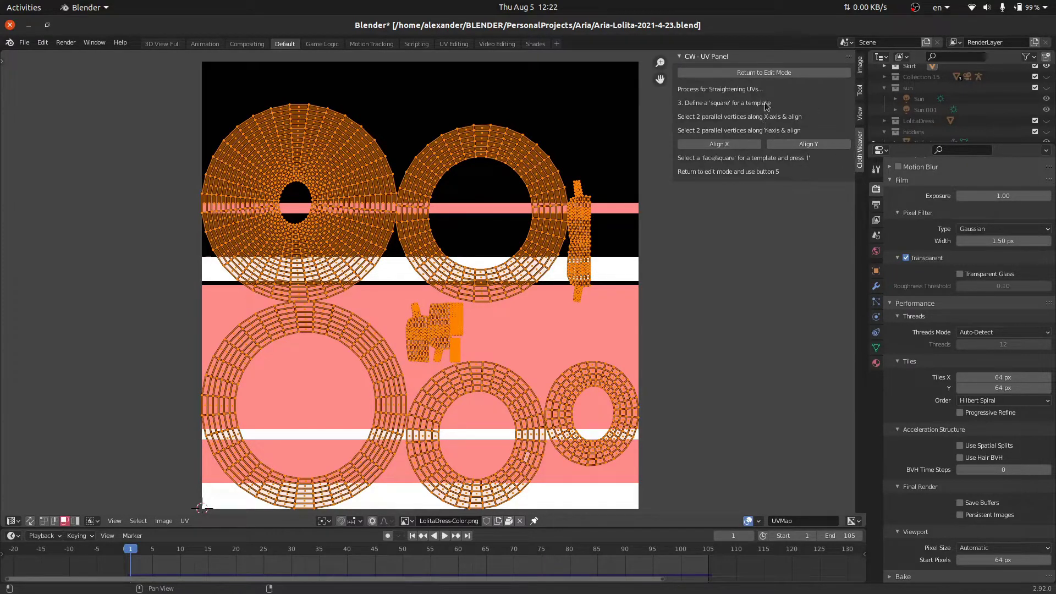
{"action": "scroll", "coordinate": [852, 124], "scroll_direction": "up", "scroll_amount": 1}
{"action": "scroll", "coordinate": [852, 124], "scroll_direction": "up", "scroll_amount": 1}
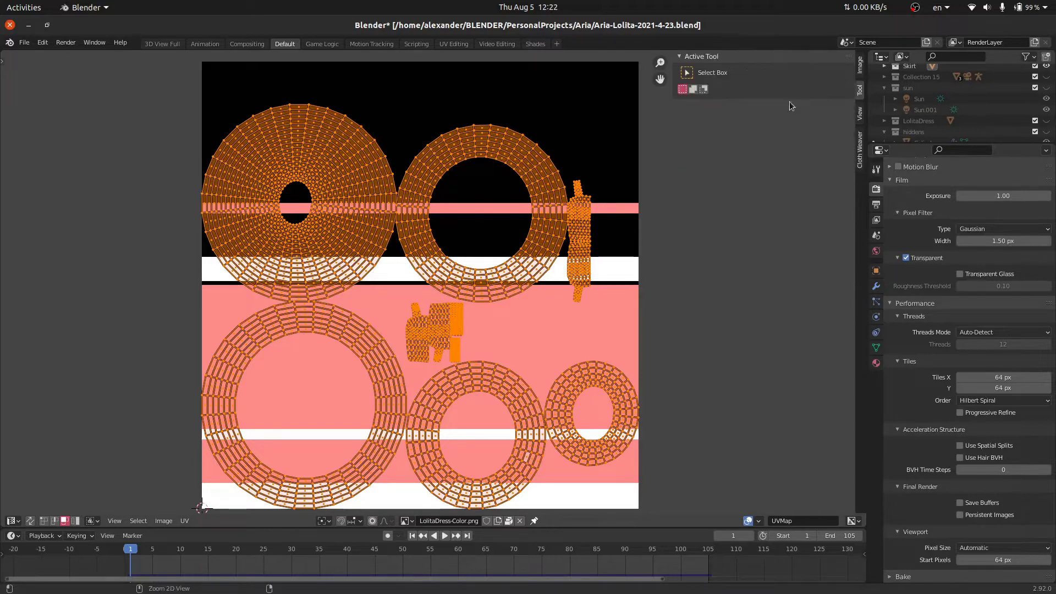
{"action": "left_click", "coordinate": [862, 154]}
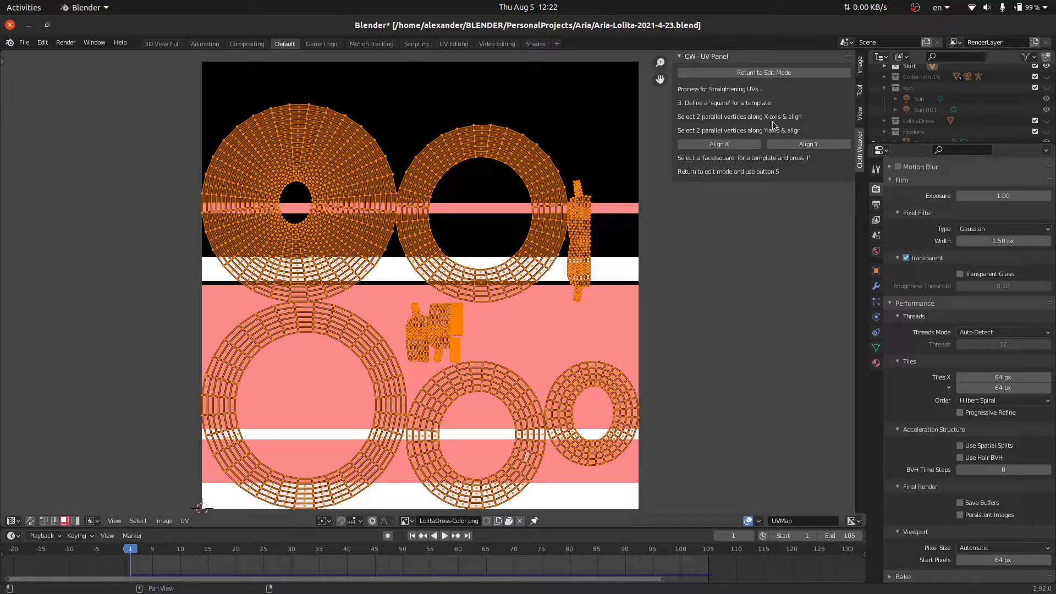
{"action": "scroll", "coordinate": [779, 121], "scroll_direction": "up", "scroll_amount": 1, "text": "ctrl"}
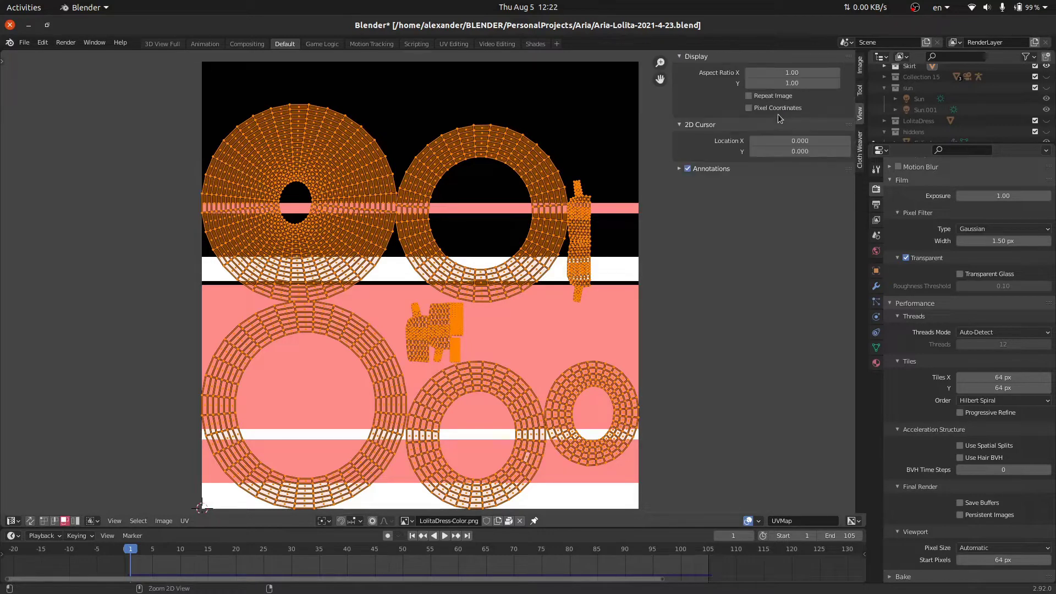
{"action": "scroll", "coordinate": [777, 123], "scroll_direction": "down", "scroll_amount": 1, "text": "ctrl"}
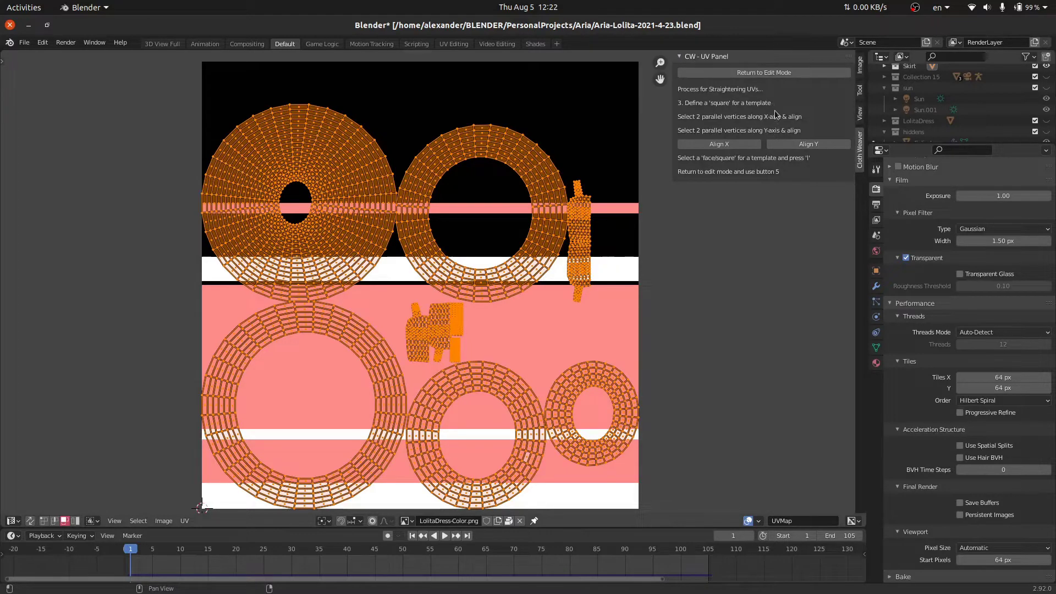
Scale up the CW - UV Panel text, widen the sidebar, and pan the UVs left.
{"action": "middle_click_drag", "start_coordinate": [776, 137], "coordinate": [779, 86], "text": "ctrl"}
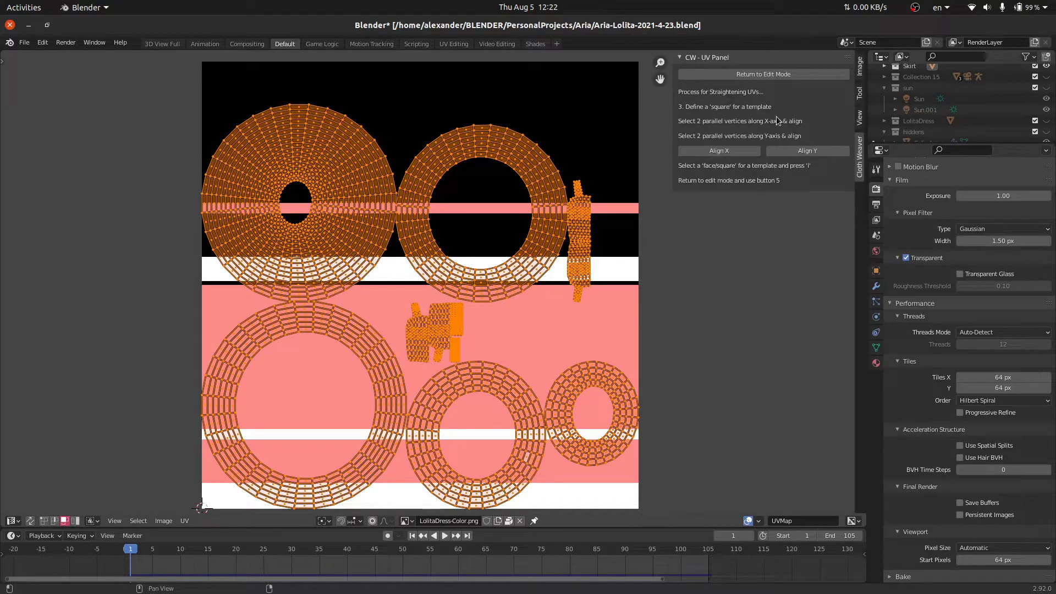
{"action": "middle_click_drag", "start_coordinate": [776, 121], "coordinate": [706, 129], "text": "ctrl"}
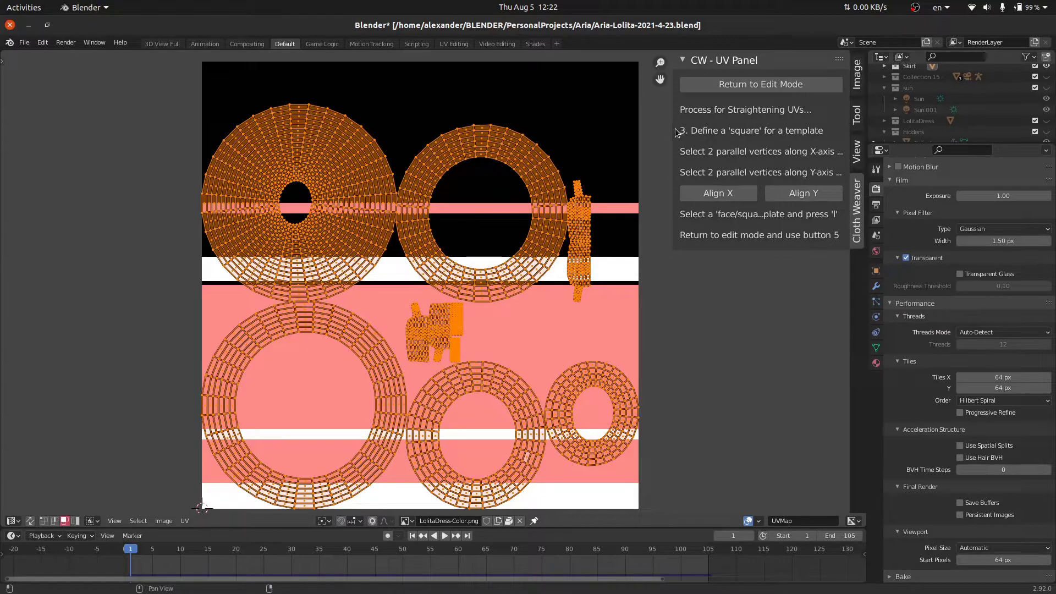
{"action": "left_click_drag", "start_coordinate": [673, 128], "coordinate": [607, 121]}
{"action": "middle_click_drag", "start_coordinate": [750, 133], "coordinate": [748, 140], "text": "ctrl"}
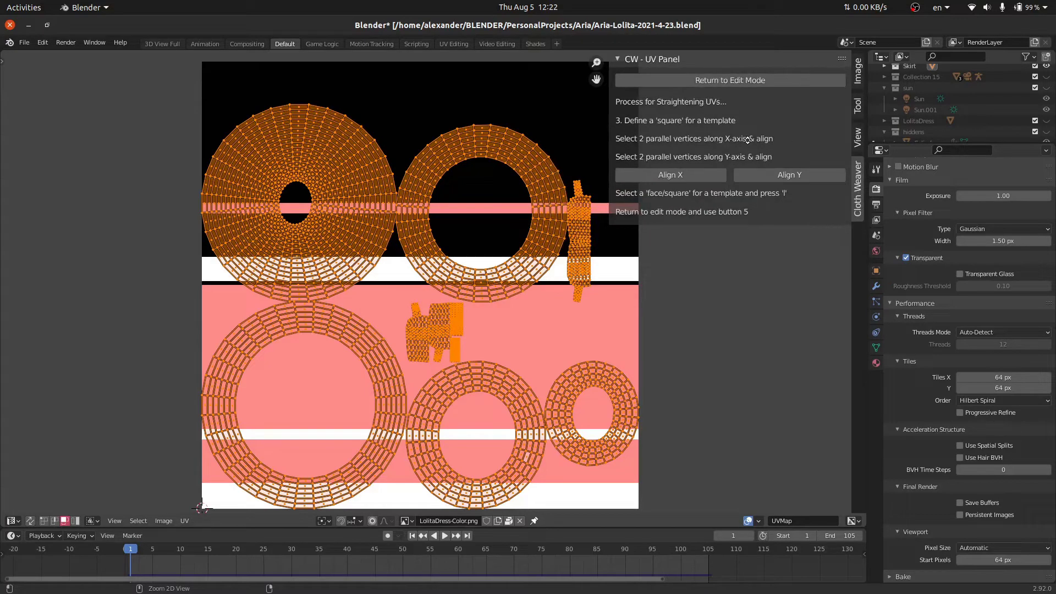
{"action": "middle_click_drag", "start_coordinate": [546, 141], "coordinate": [488, 140]}
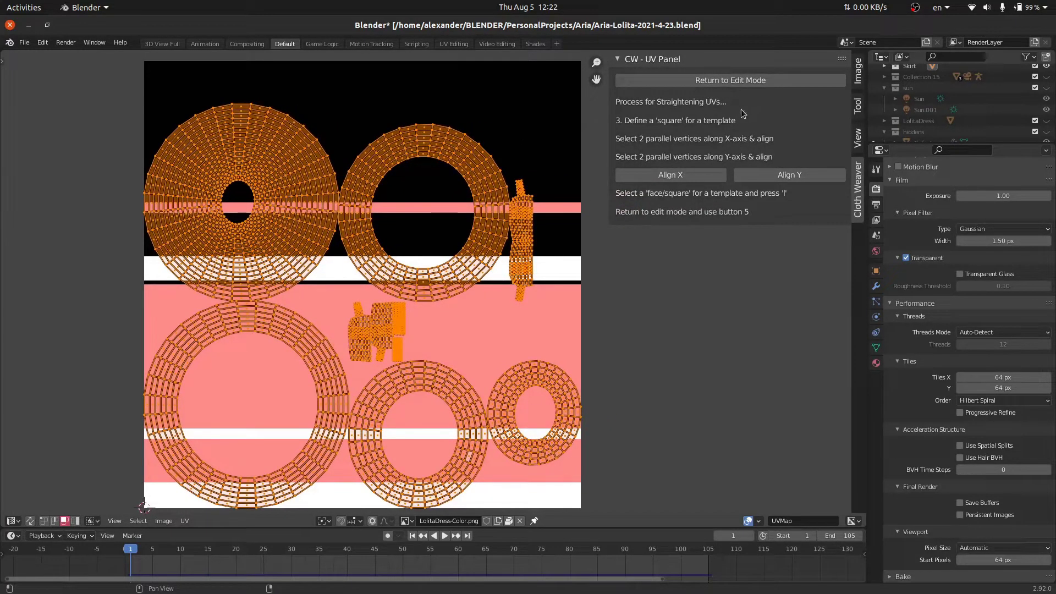
Return to Edit Mode, enlarge and widen the Cloth Weaver panels, then switch to UV mode.
{"action": "left_click", "coordinate": [731, 80]}
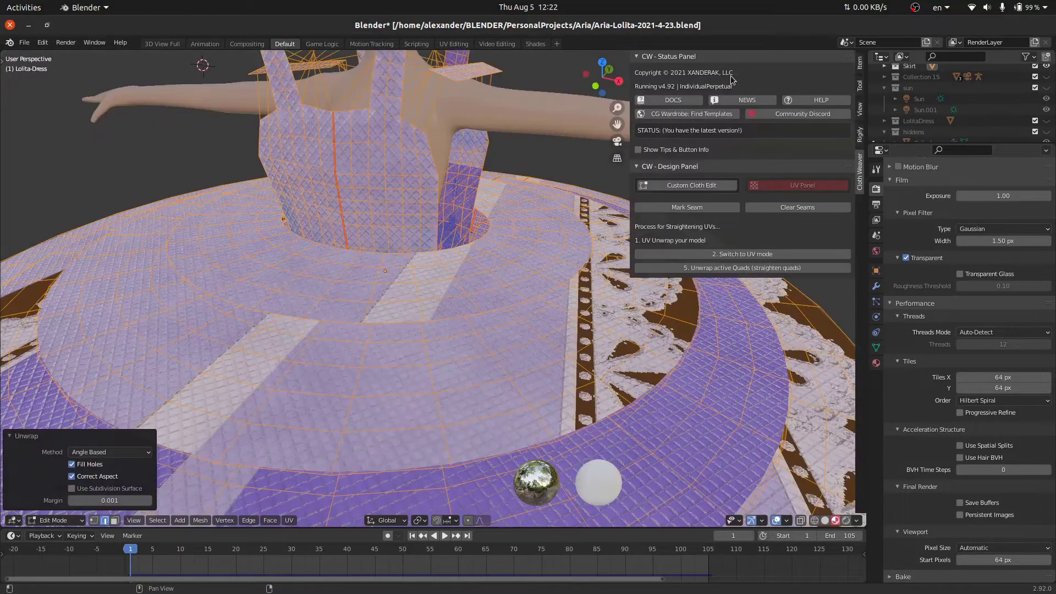
{"action": "middle_click_drag", "start_coordinate": [744, 238], "coordinate": [743, 189], "text": "ctrl"}
{"action": "left_click_drag", "start_coordinate": [631, 170], "coordinate": [560, 167]}
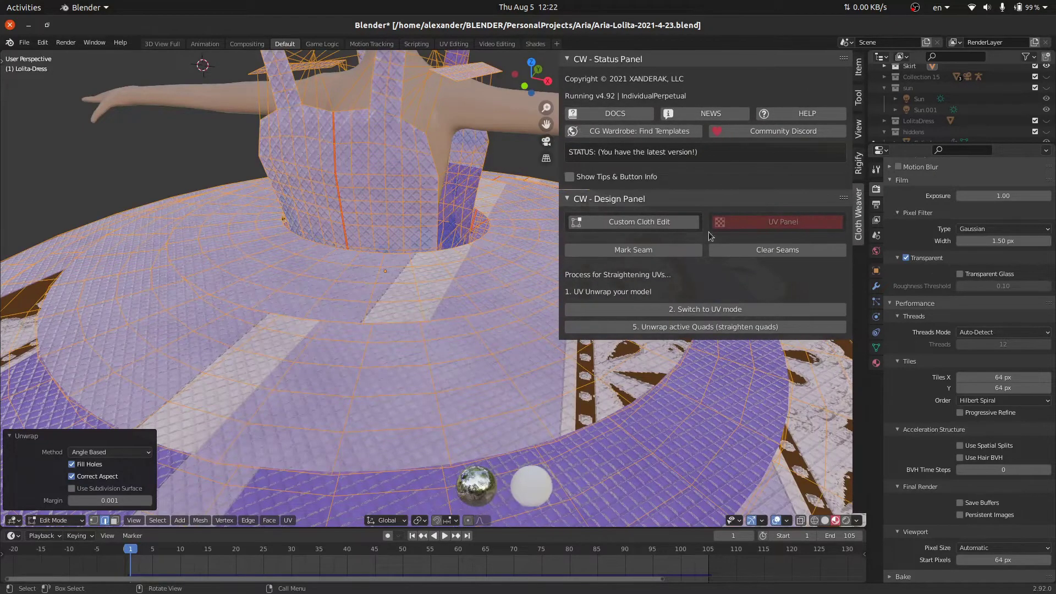
{"action": "left_click", "coordinate": [728, 309]}
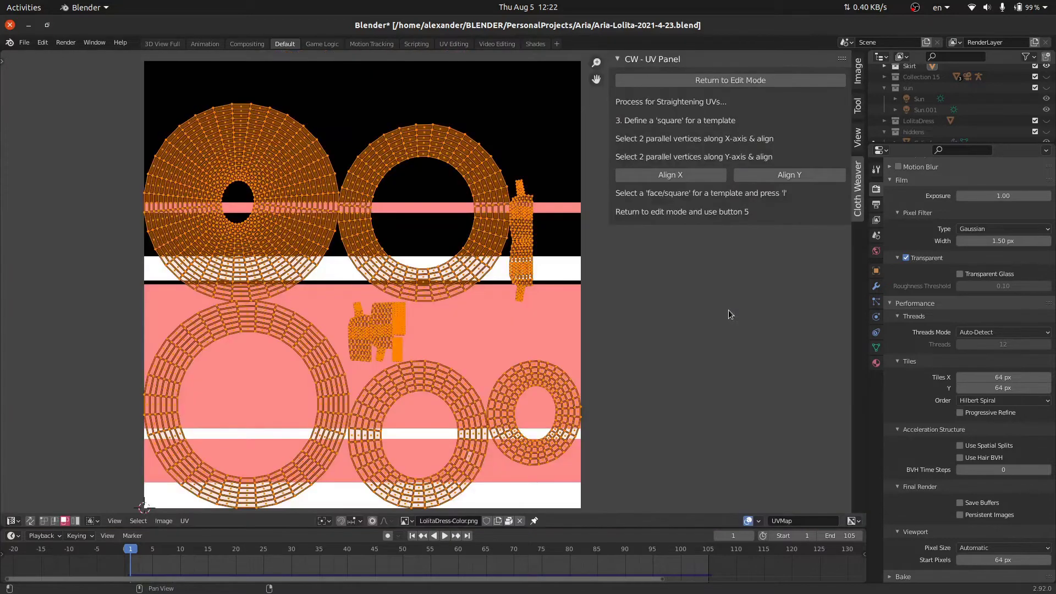
{"action": "left_click", "coordinate": [735, 83]}
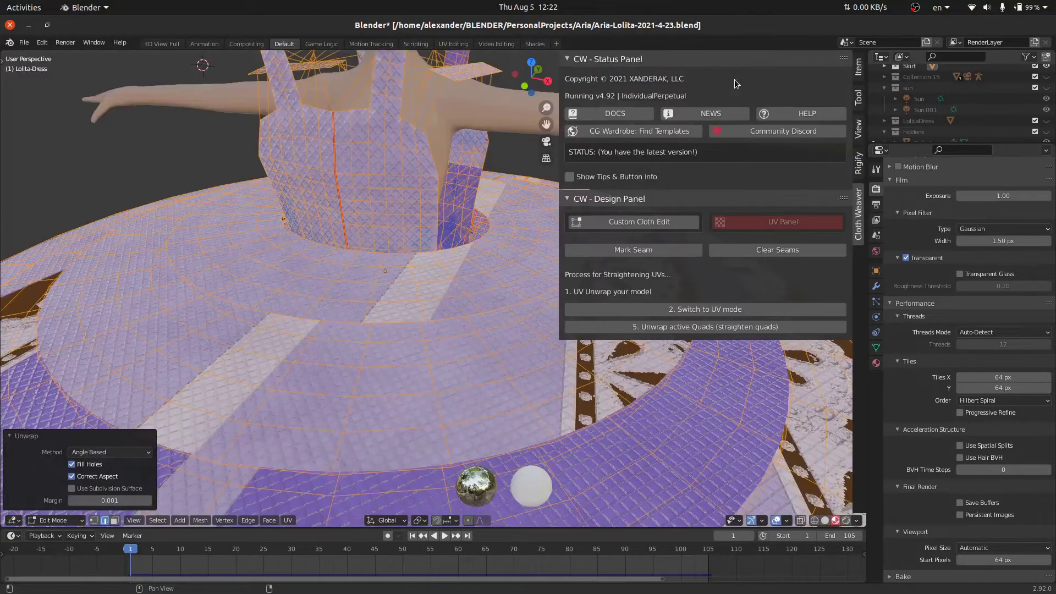
{"action": "left_click", "coordinate": [748, 310]}
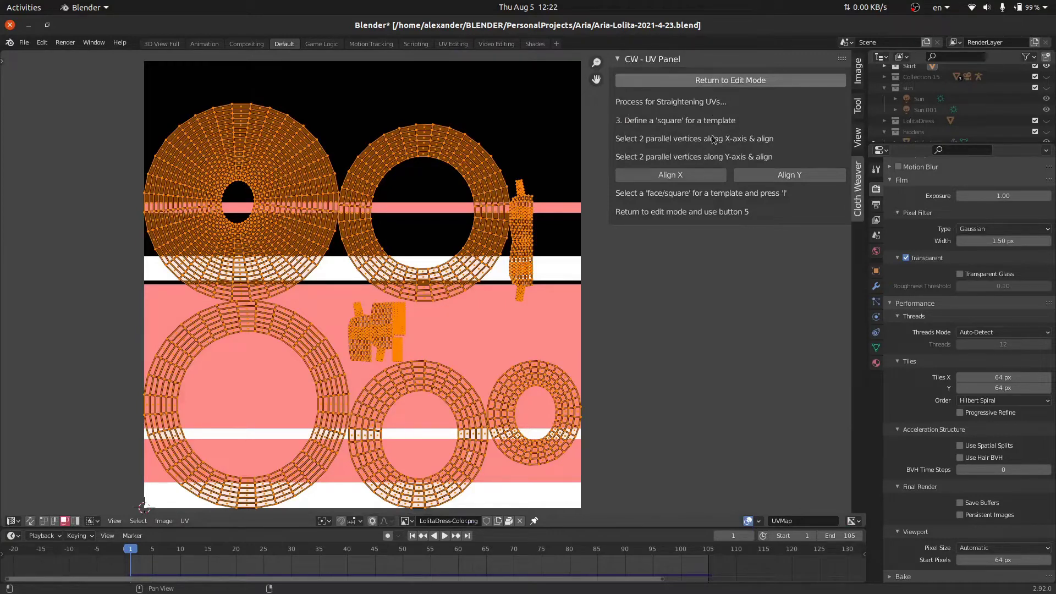
Zoom to the bottom of the large skirt ring, select one face, and use vertex select.
{"action": "middle_click_drag", "start_coordinate": [378, 365], "coordinate": [437, 272]}
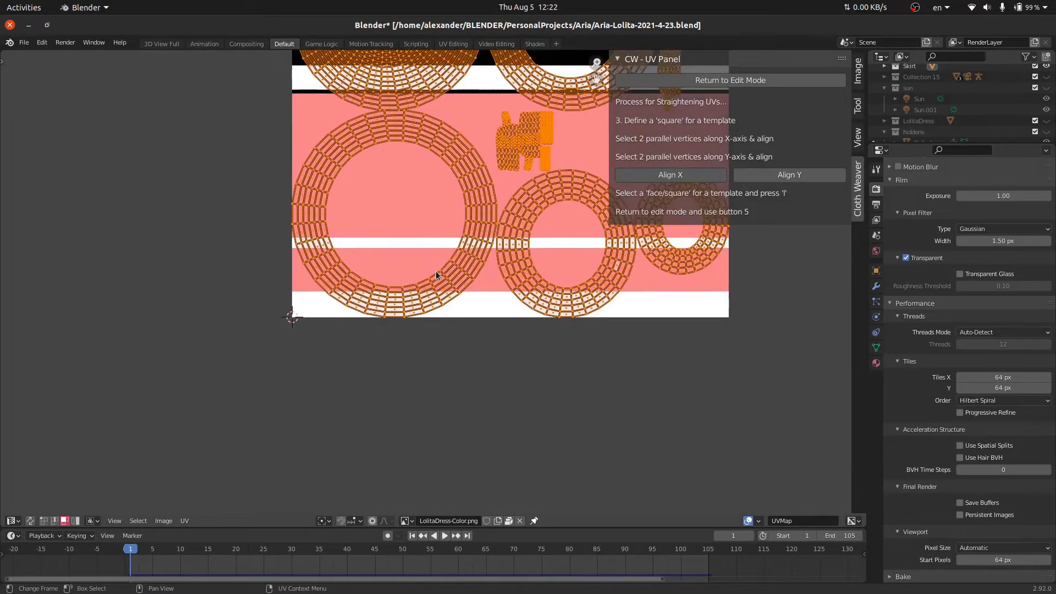
{"action": "scroll", "coordinate": [435, 271], "scroll_direction": "up", "scroll_amount": 4}
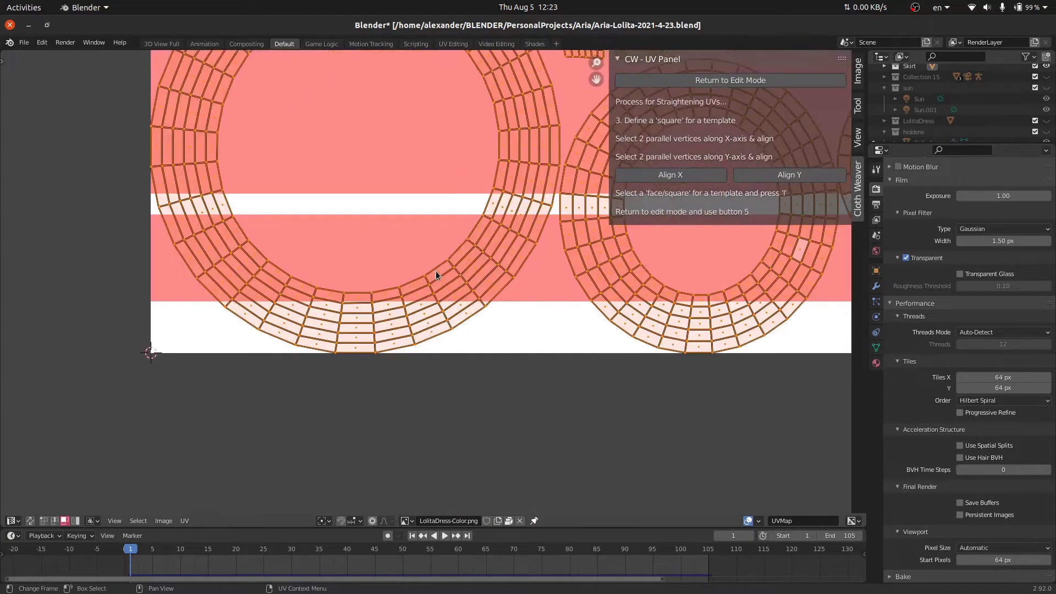
{"action": "middle_click_drag", "start_coordinate": [370, 236], "coordinate": [466, 223]}
{"action": "scroll", "coordinate": [466, 224], "scroll_direction": "up", "scroll_amount": 3}
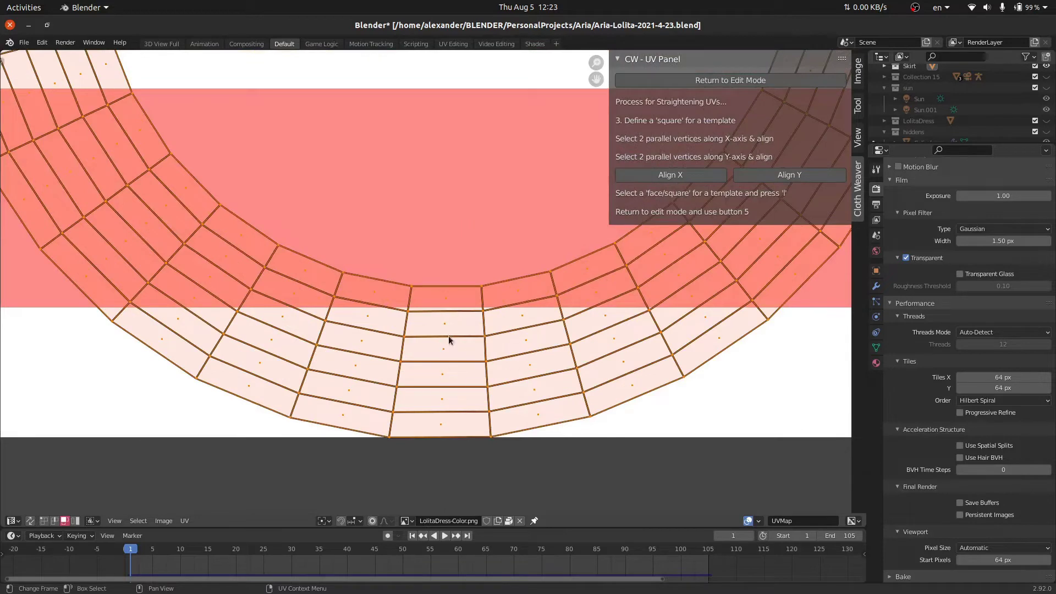
{"action": "scroll", "coordinate": [587, 170], "scroll_direction": "up", "scroll_amount": 1}
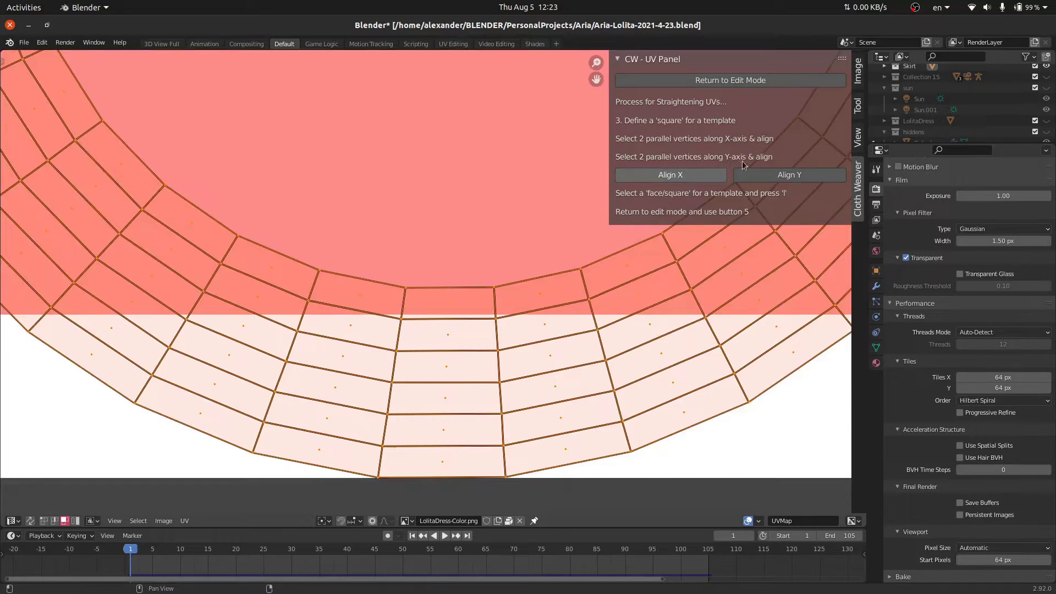
{"action": "left_click", "coordinate": [447, 337]}
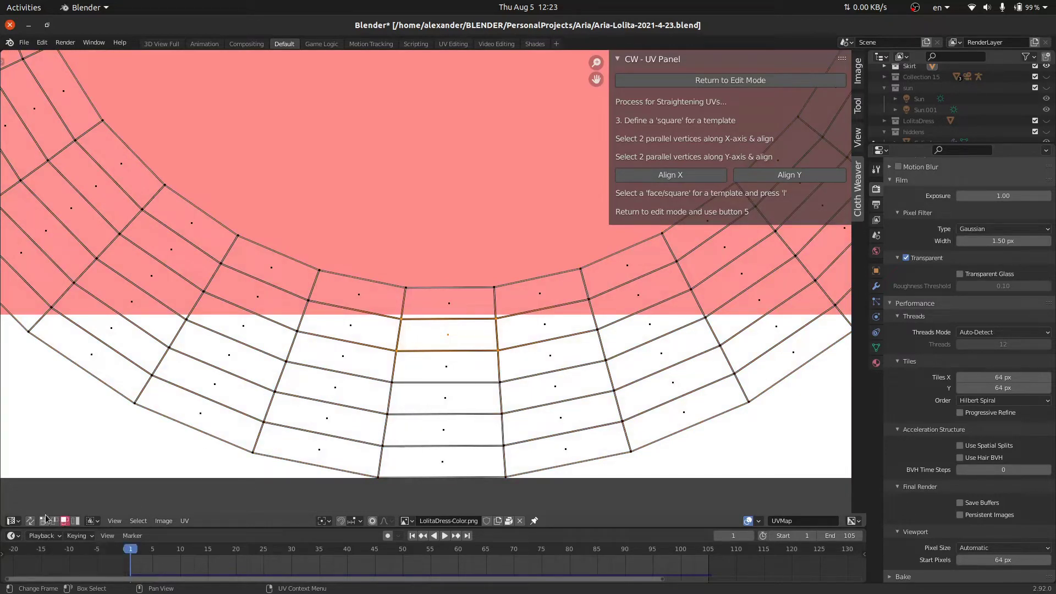
{"action": "left_click", "coordinate": [45, 520]}
Align the face's left and right edges vertically.
{"action": "left_click", "coordinate": [401, 319]}
{"action": "scroll", "coordinate": [403, 322], "scroll_direction": "up", "scroll_amount": 4}
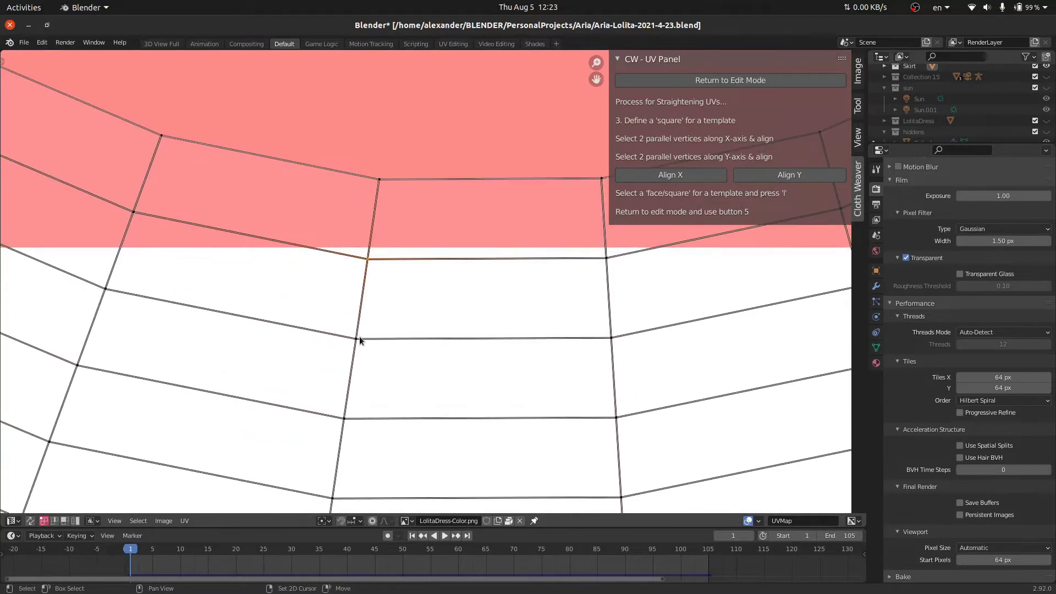
{"action": "left_click", "coordinate": [359, 339], "text": "shift"}
{"action": "left_click", "coordinate": [676, 176]}
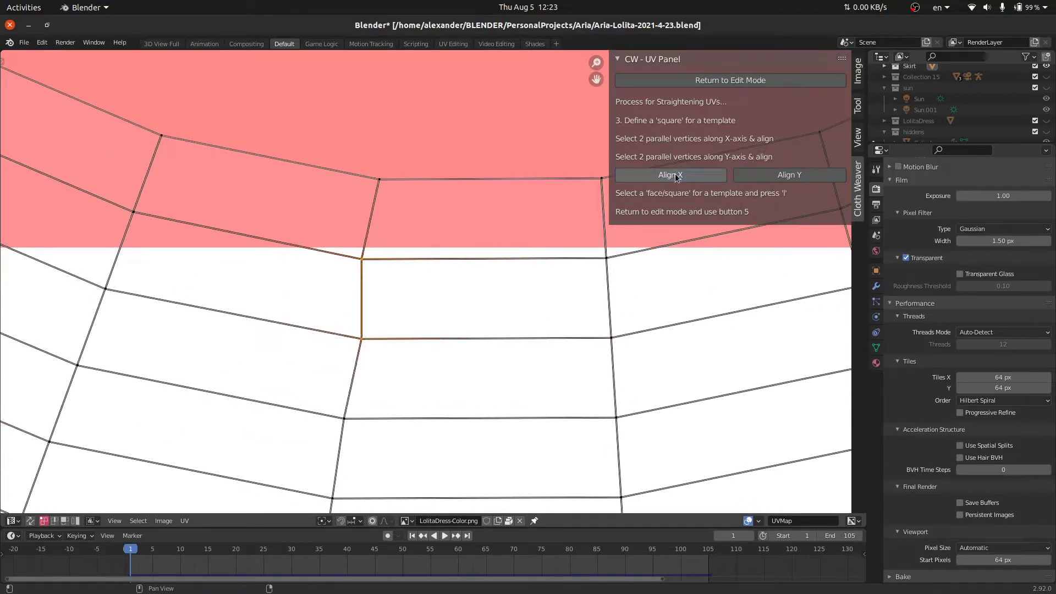
{"action": "left_click", "coordinate": [611, 338]}
{"action": "left_click", "coordinate": [610, 259], "text": "shift"}
{"action": "left_click", "coordinate": [672, 175]}
Align the face's top and bottom edges horizontally.
{"action": "left_click", "coordinate": [362, 258]}
{"action": "left_click", "coordinate": [609, 258], "text": "shift"}
{"action": "left_click", "coordinate": [789, 175]}
{"action": "left_click", "coordinate": [610, 337]}
{"action": "left_click", "coordinate": [370, 336], "text": "shift"}
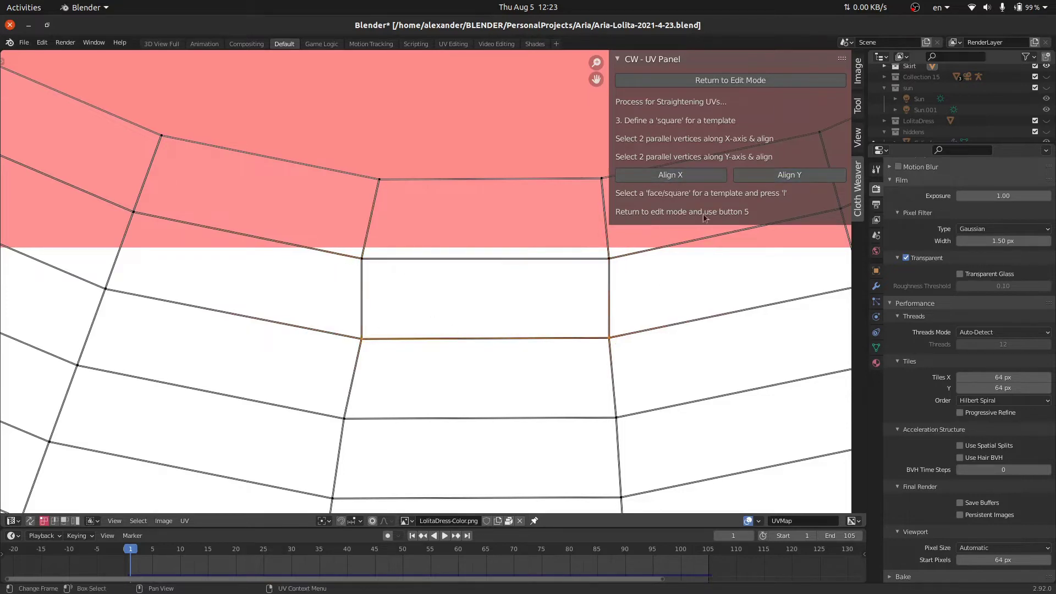
{"action": "left_click", "coordinate": [778, 176]}
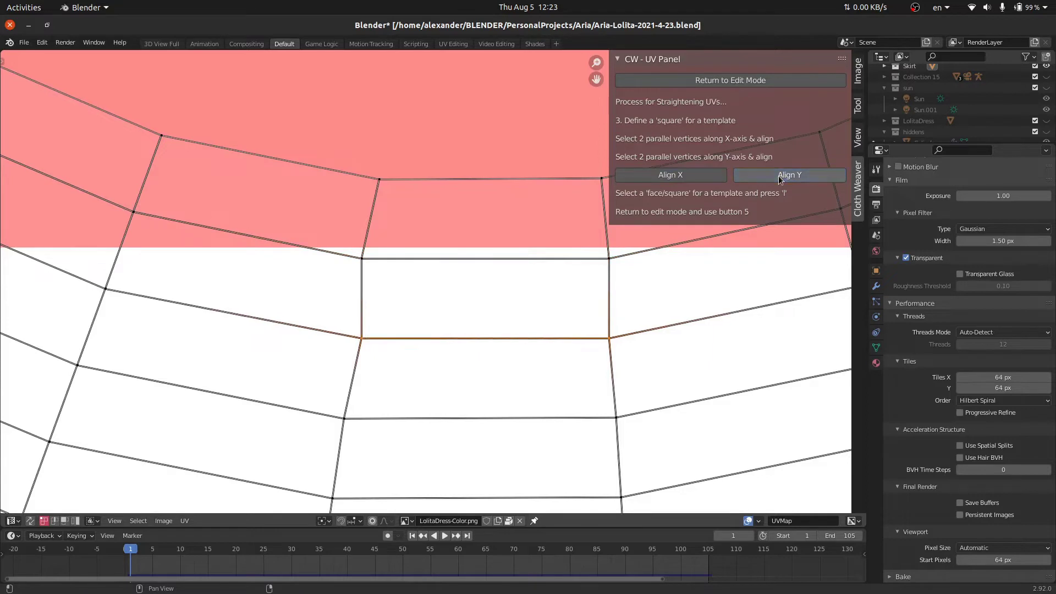
Return to face select and reselect the squared-up template face.
{"action": "left_click", "coordinate": [64, 521]}
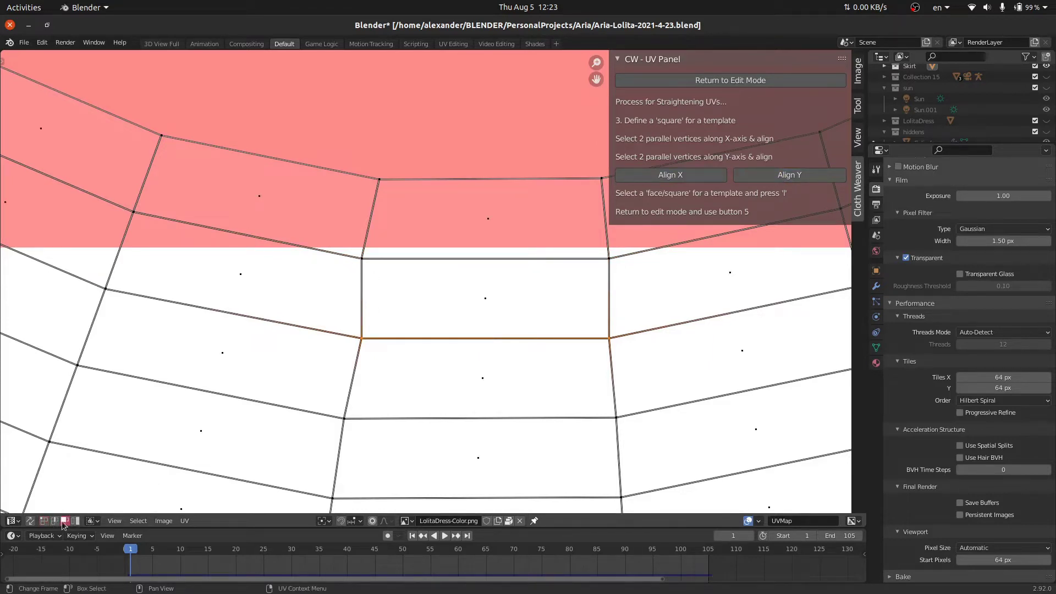
{"action": "left_click", "coordinate": [456, 308]}
{"action": "left_click", "coordinate": [486, 228]}
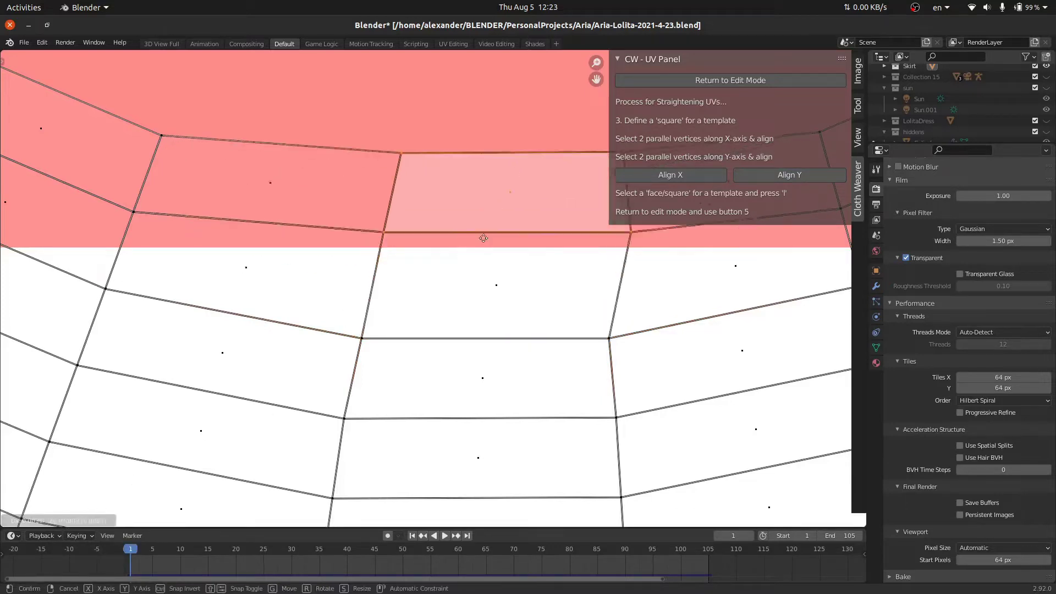
{"action": "left_click", "coordinate": [479, 307]}
Frame the squared template face up close with Numpad period, leaving it unmoved.
{"action": "key", "text": "g"}
{"action": "key", "text": "Escape"}
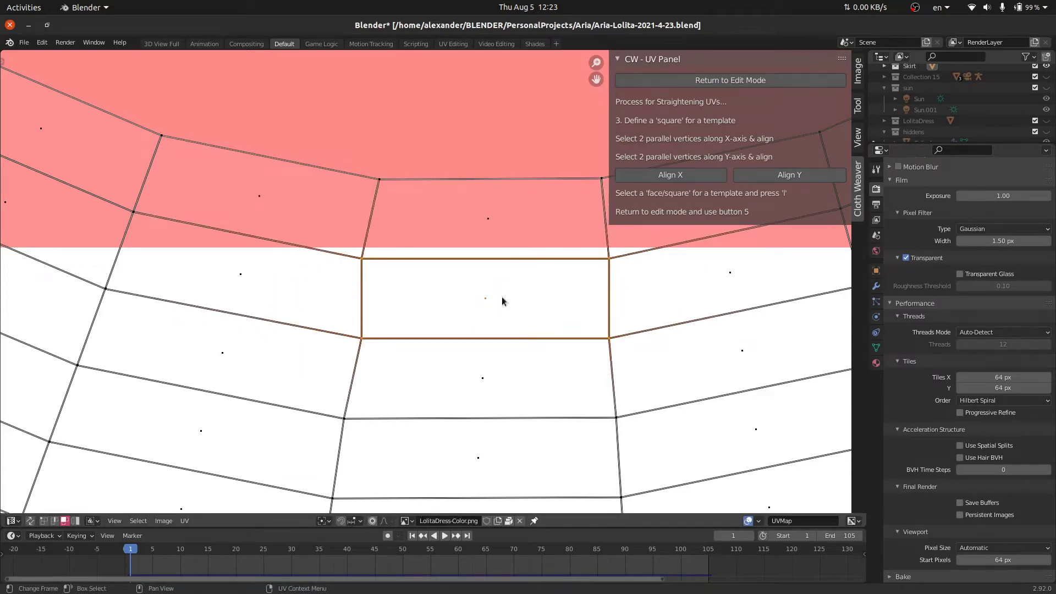
{"action": "scroll", "coordinate": [491, 294], "scroll_direction": "down", "scroll_amount": 6}
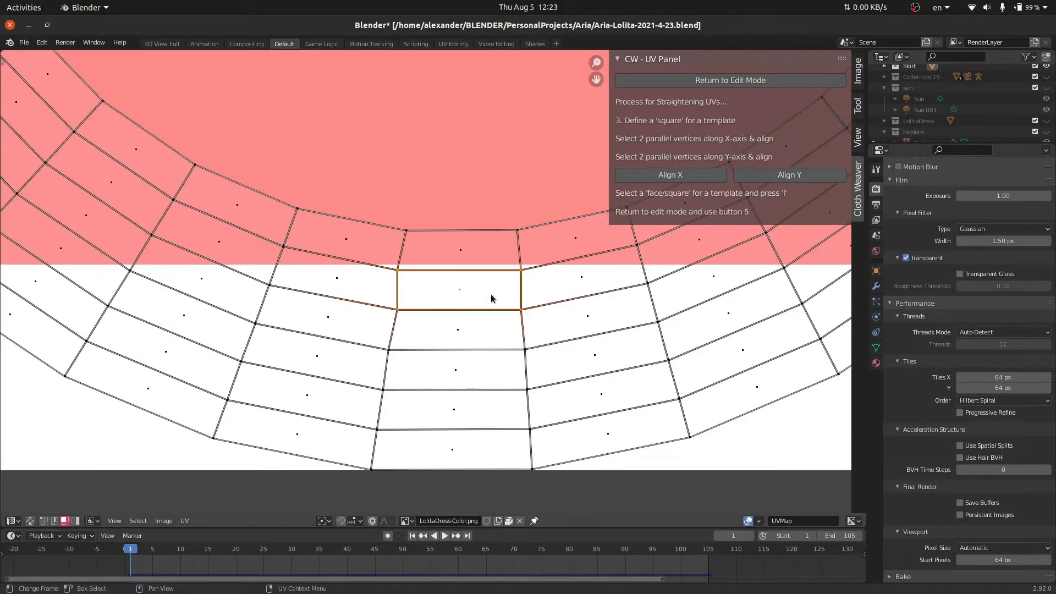
{"action": "scroll", "coordinate": [471, 281], "scroll_direction": "up", "scroll_amount": 2}
{"action": "scroll", "coordinate": [472, 281], "scroll_direction": "down", "scroll_amount": 1}
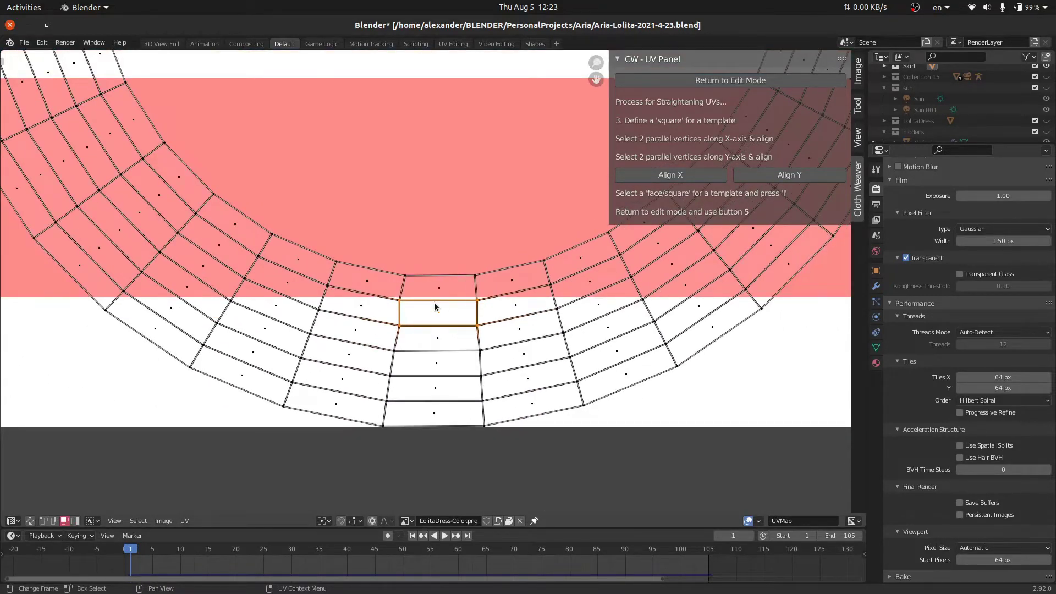
{"action": "scroll", "coordinate": [434, 306], "scroll_direction": "down", "scroll_amount": 3}
{"action": "scroll", "coordinate": [427, 264], "scroll_direction": "up", "scroll_amount": 1}
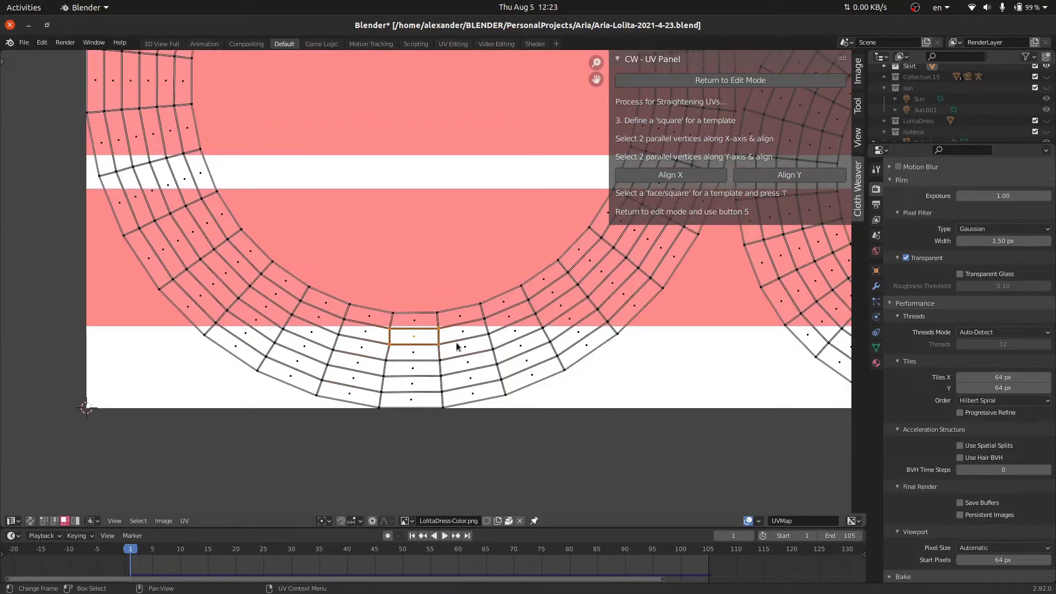
{"action": "scroll", "coordinate": [459, 348], "scroll_direction": "down", "scroll_amount": 2}
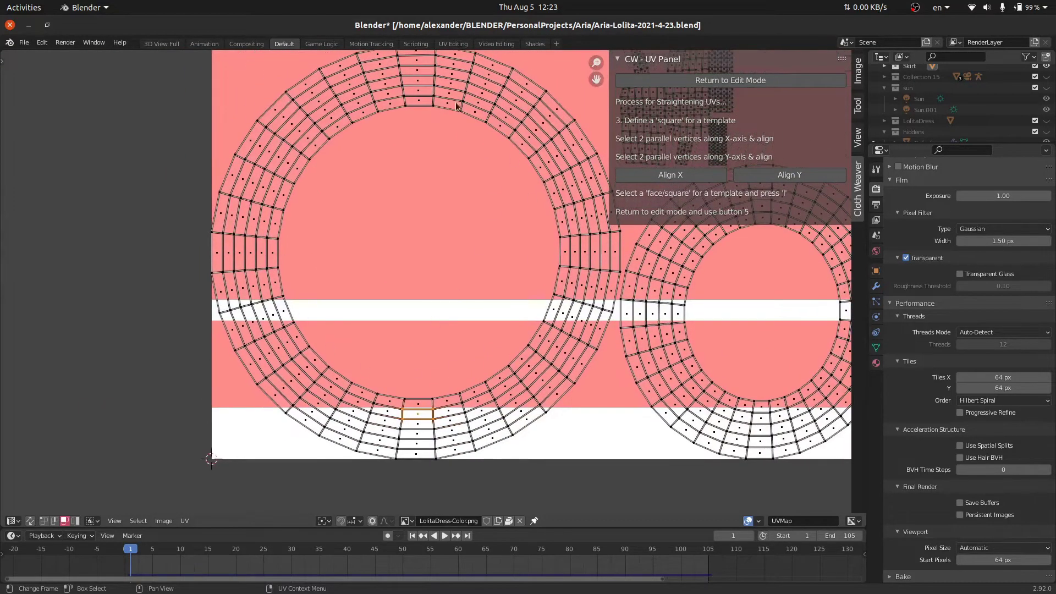
{"action": "scroll", "coordinate": [418, 382], "scroll_direction": "up", "scroll_amount": 2}
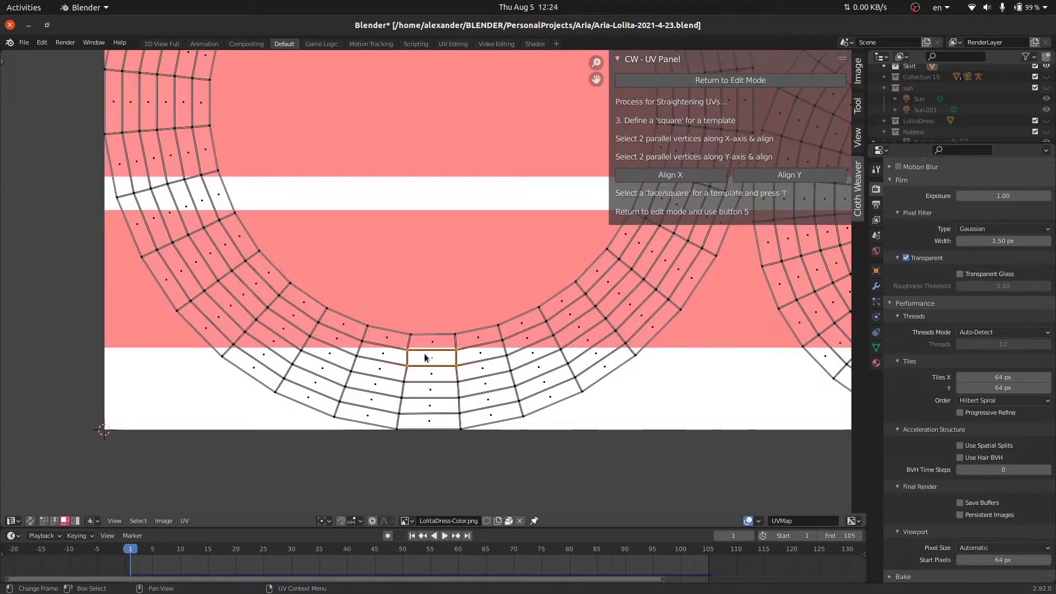
{"action": "scroll", "coordinate": [424, 355], "scroll_direction": "down", "scroll_amount": 3}
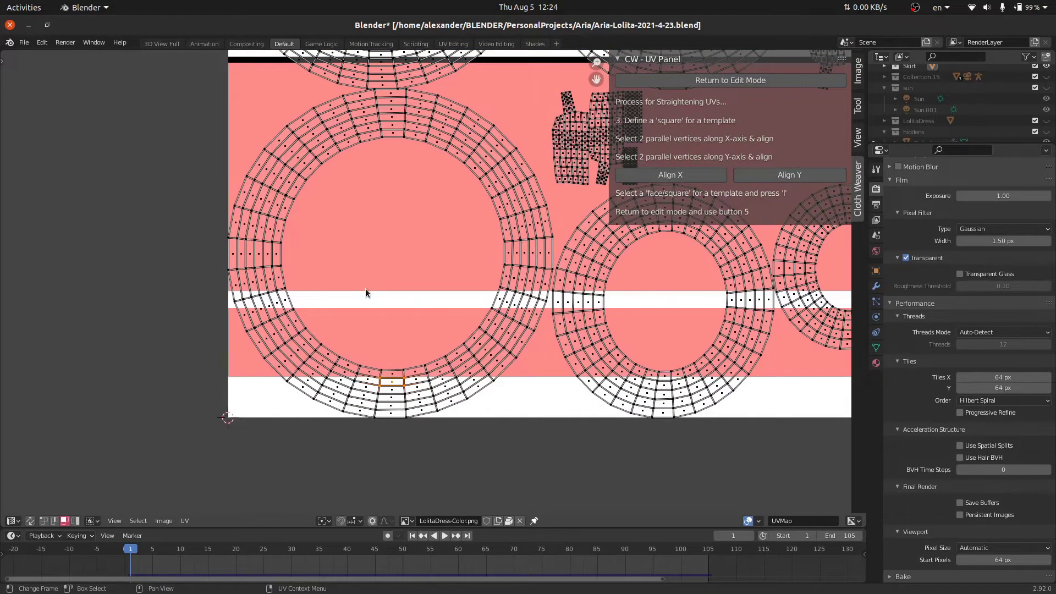
{"action": "key", "text": "KP_Decimal"}
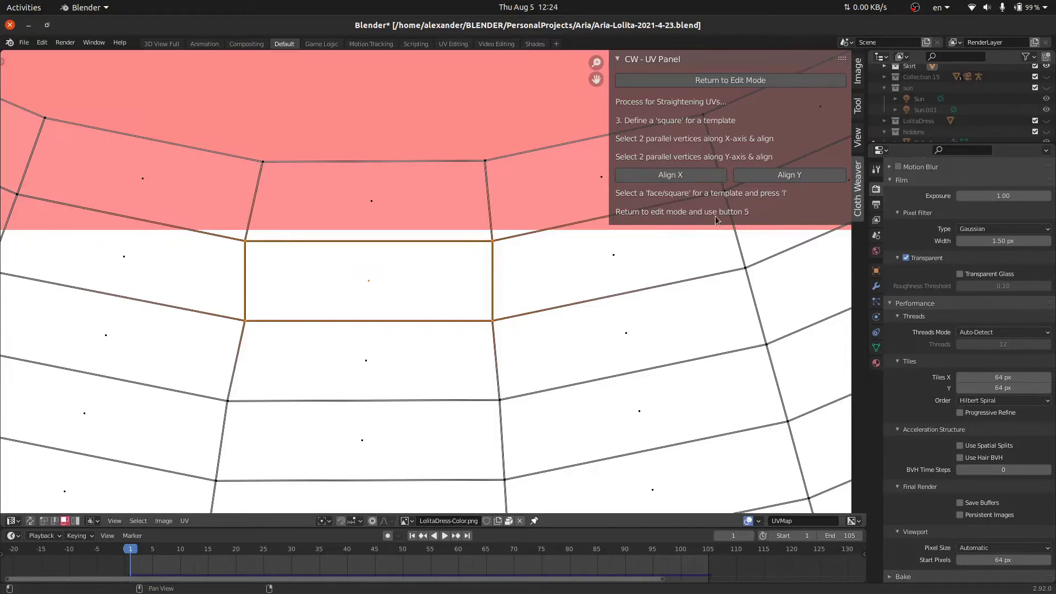
Return to Edit Mode and straighten the skirt UVs with Cloth Weaver's 5. Unwrap active Quads.
{"action": "left_click", "coordinate": [744, 83]}
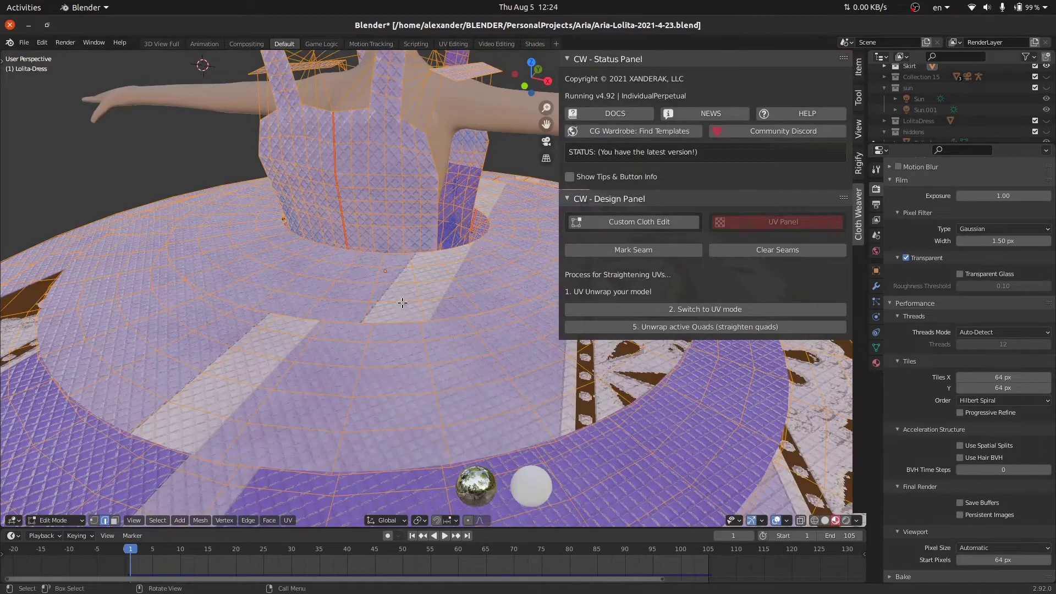
{"action": "scroll", "coordinate": [403, 301], "scroll_direction": "down", "scroll_amount": 4}
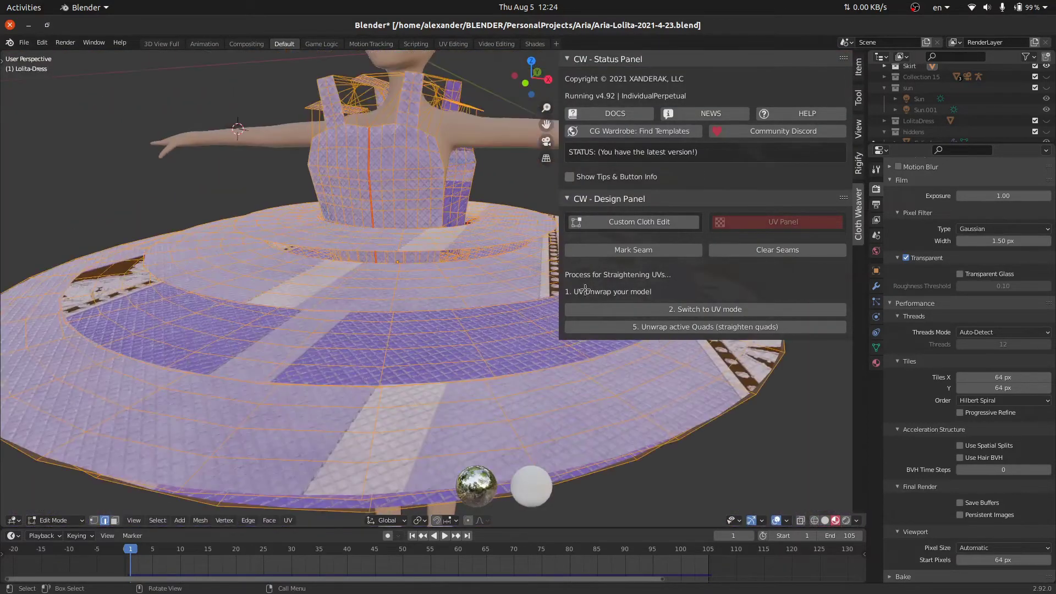
{"action": "left_click", "coordinate": [717, 328]}
{"action": "middle_click_drag", "start_coordinate": [409, 355], "coordinate": [436, 358]}
Select the linked outer skirt ring, try moving it aside, then undo the move.
{"action": "left_click", "coordinate": [390, 342]}
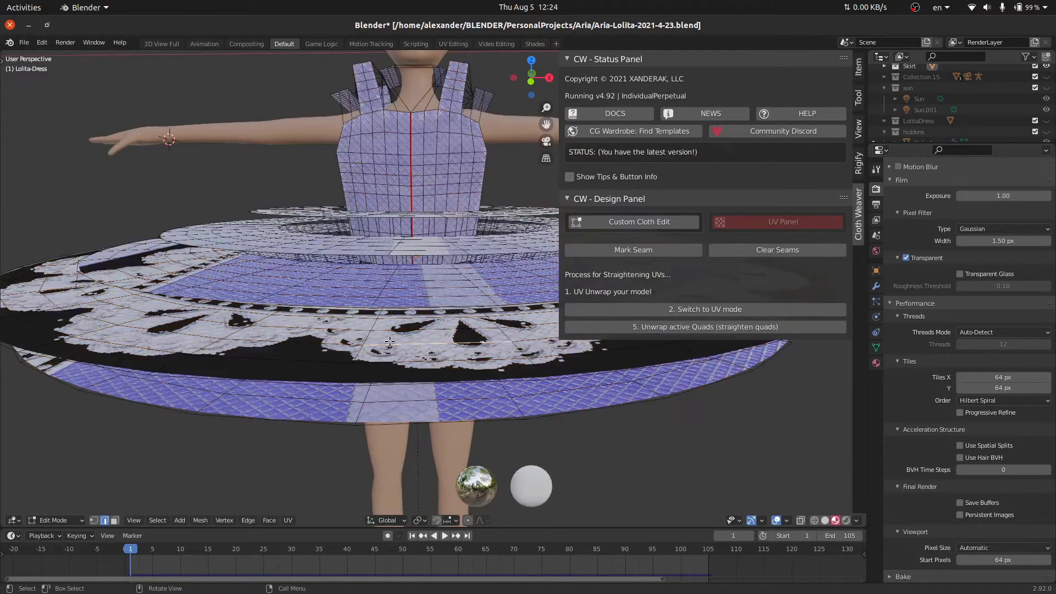
{"action": "key", "text": "l"}
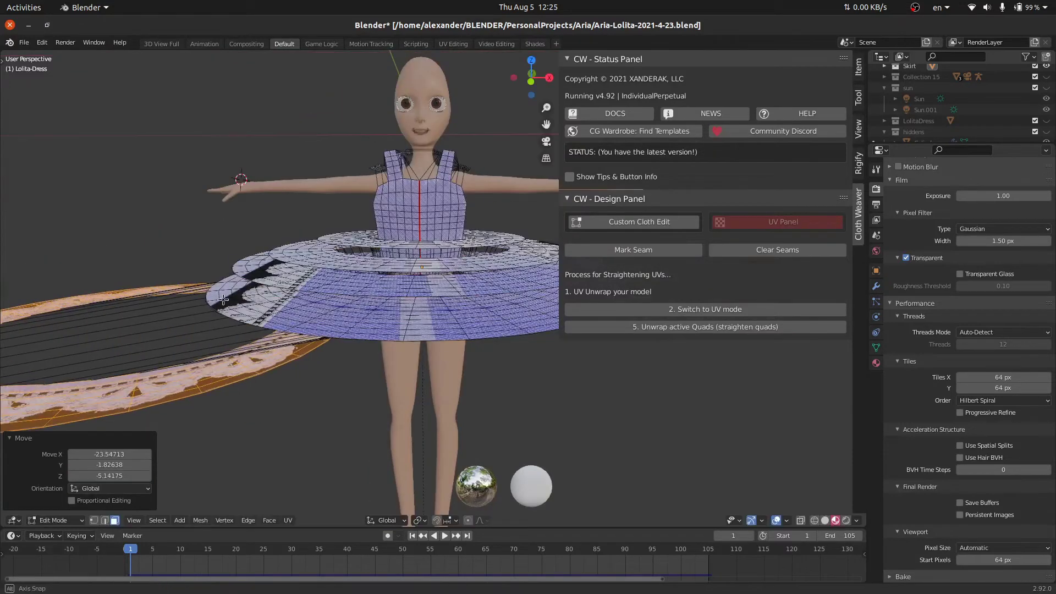
{"action": "middle_click_drag", "start_coordinate": [308, 330], "coordinate": [365, 275]}
{"action": "key", "text": "g"}
{"action": "left_click", "coordinate": [378, 259]}
{"action": "key", "text": "ctrl+z"}
{"action": "scroll", "coordinate": [363, 288], "scroll_direction": "up", "scroll_amount": 2}
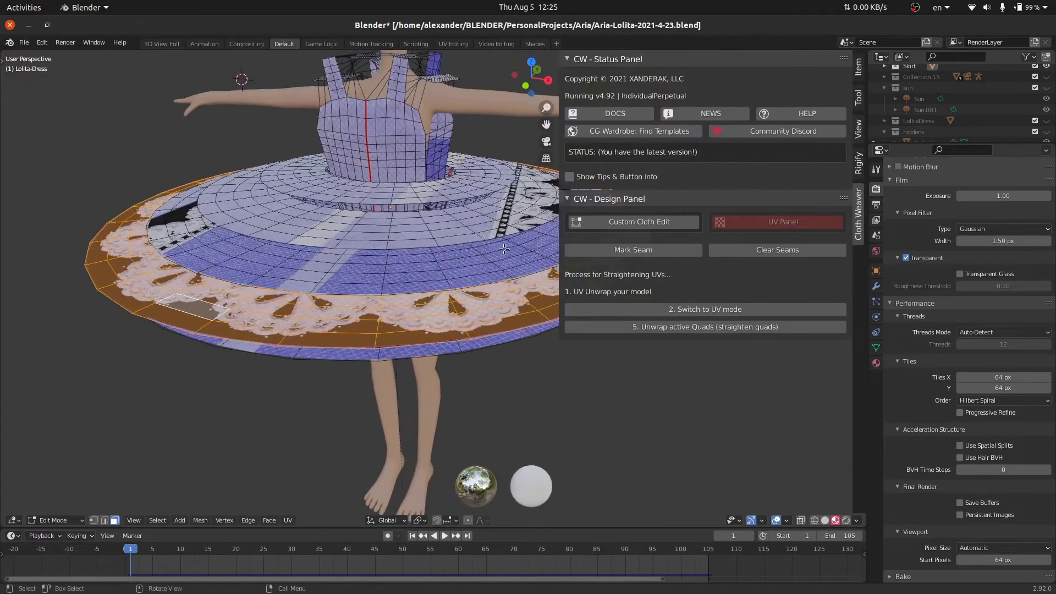
Switch to UV mode and select the entire straightened skirt strip island with L.
{"action": "left_click", "coordinate": [711, 309]}
{"action": "scroll", "coordinate": [409, 333], "scroll_direction": "down", "scroll_amount": 8}
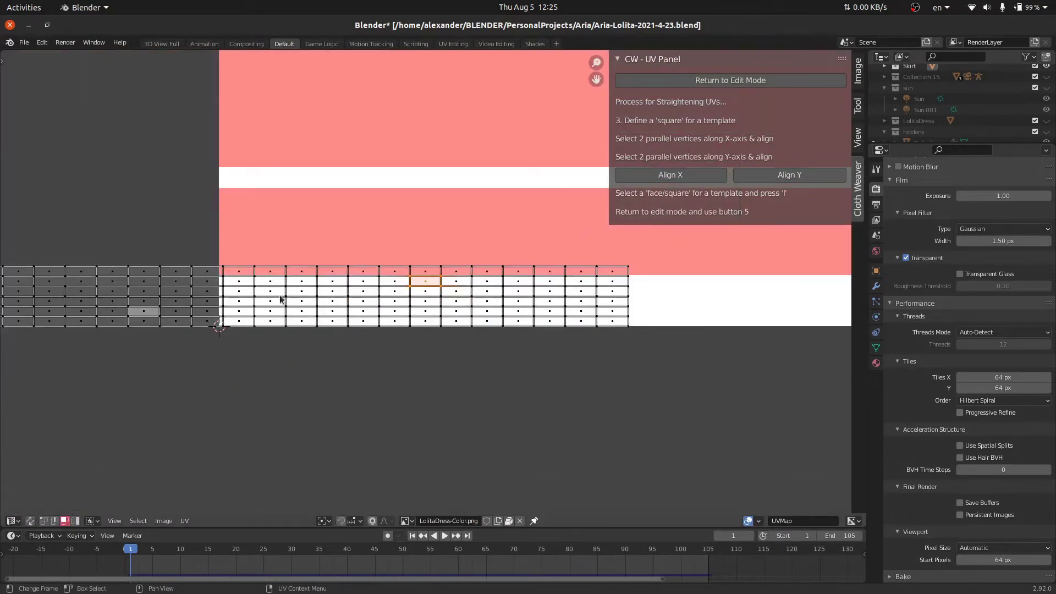
{"action": "scroll", "coordinate": [241, 291], "scroll_direction": "down", "scroll_amount": 1}
{"action": "left_click", "coordinate": [240, 292]}
{"action": "key", "text": "l"}
{"action": "scroll", "coordinate": [239, 291], "scroll_direction": "down", "scroll_amount": 1}
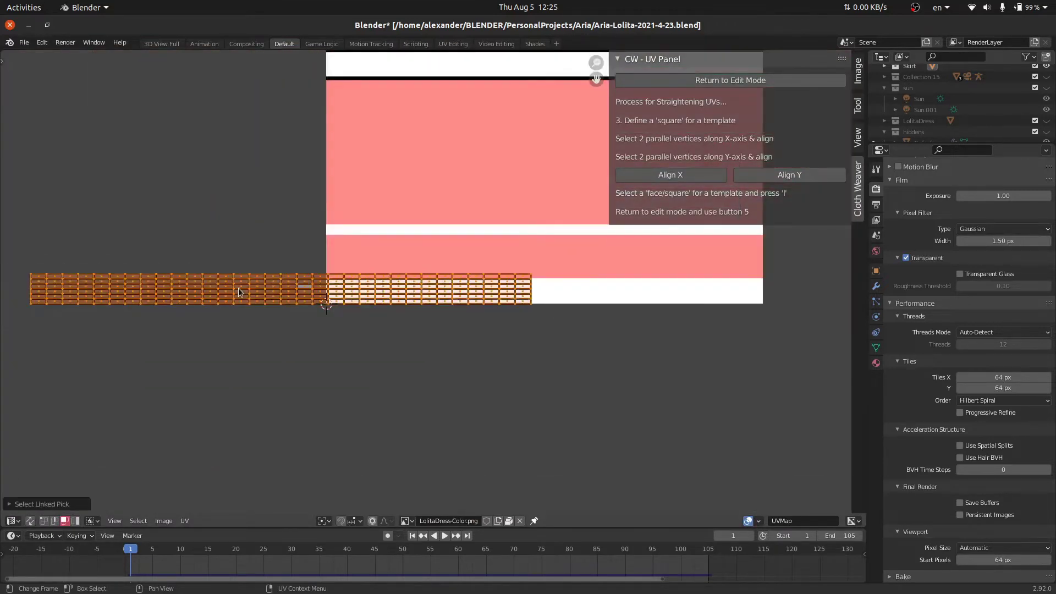
{"action": "scroll", "coordinate": [242, 238], "scroll_direction": "down", "scroll_amount": 1}
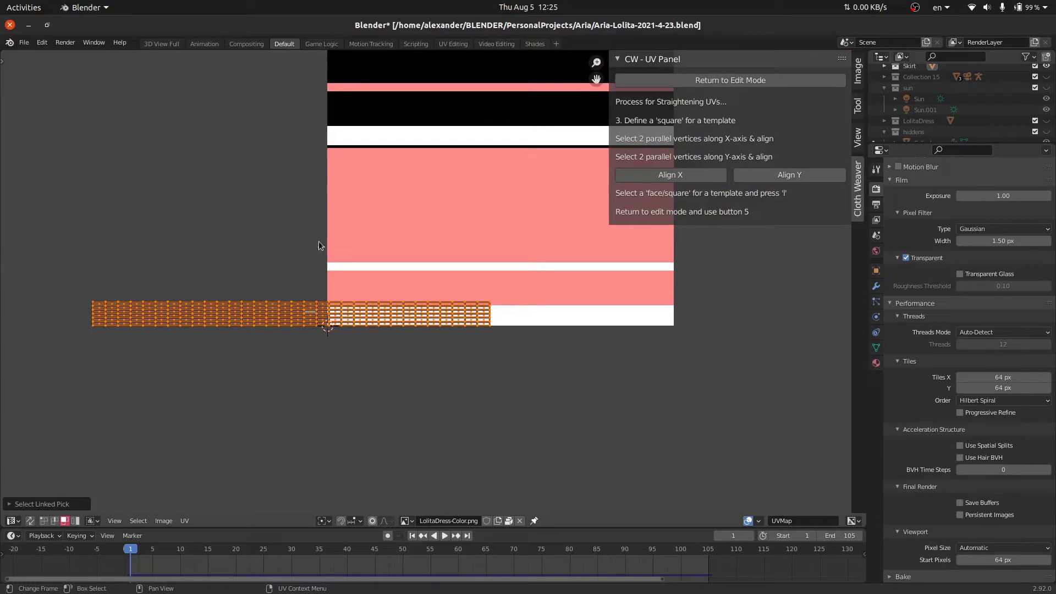
Split off a left area as a 3D Viewport, hide its sidebar and look down on the dress.
{"action": "left_click_drag", "start_coordinate": [5, 520], "coordinate": [401, 507]}
{"action": "left_click", "coordinate": [13, 520]}
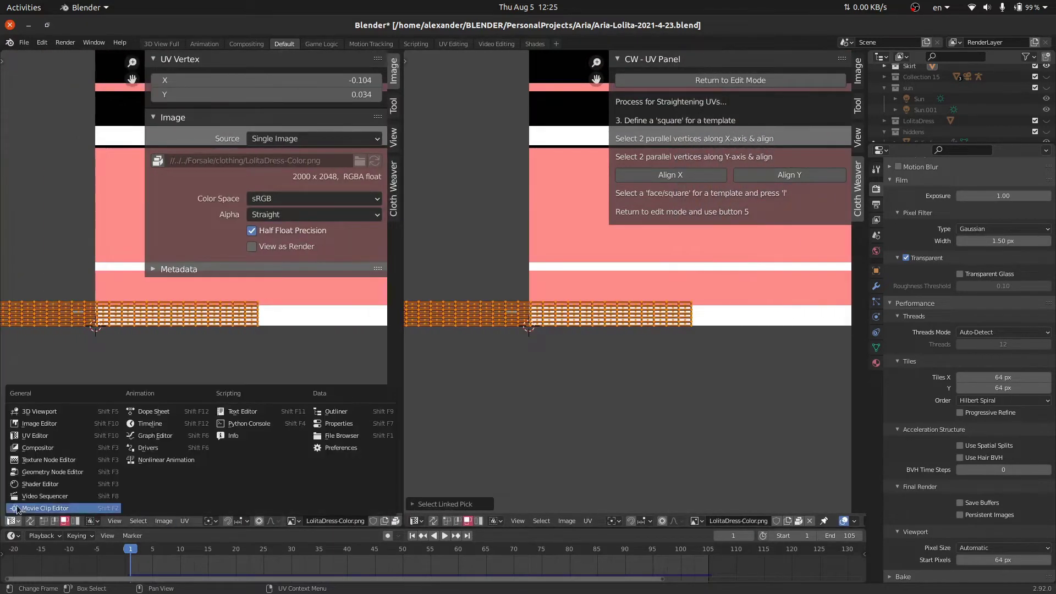
{"action": "left_click", "coordinate": [38, 412]}
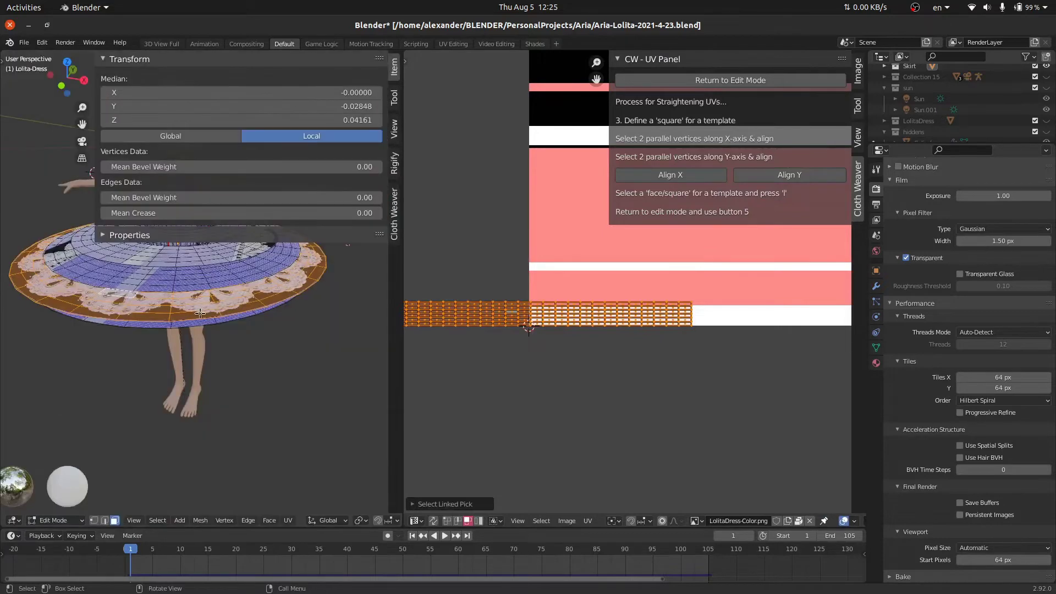
{"action": "key", "text": "n"}
{"action": "middle_click_drag", "start_coordinate": [198, 291], "coordinate": [240, 298]}
{"action": "scroll", "coordinate": [241, 302], "scroll_direction": "down", "scroll_amount": 3}
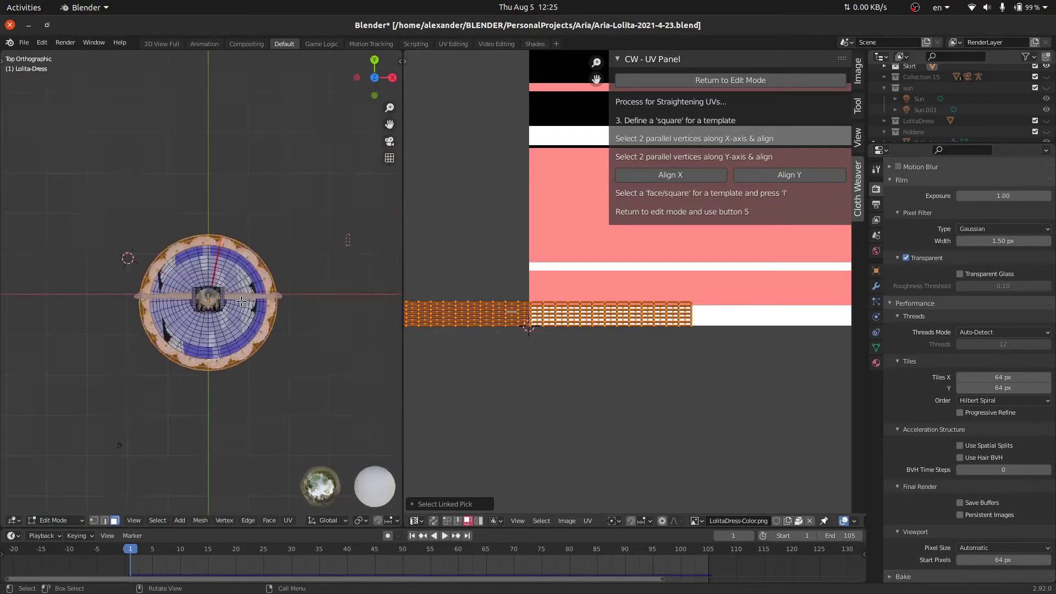
Try moving the outer ring along X, undo it, and recentre the view on the dress.
{"action": "key", "text": "g"}
{"action": "key", "text": "x"}
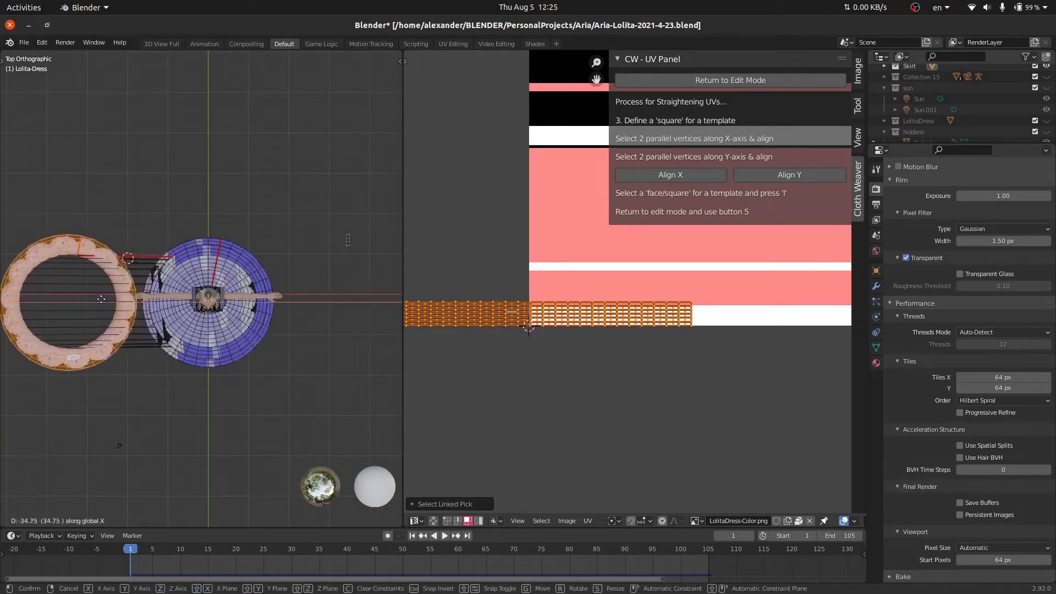
{"action": "left_click", "coordinate": [137, 267]}
{"action": "scroll", "coordinate": [181, 302], "scroll_direction": "up", "scroll_amount": 5}
{"action": "middle_click_drag", "start_coordinate": [182, 302], "coordinate": [204, 229], "text": "shift"}
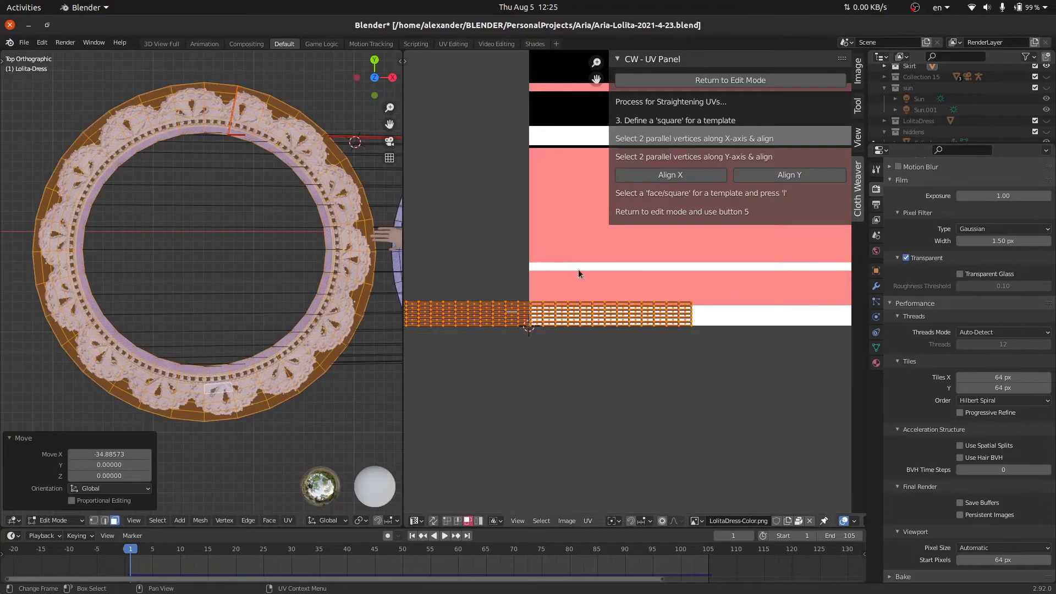
{"action": "scroll", "coordinate": [579, 268], "scroll_direction": "down", "scroll_amount": 2}
{"action": "key", "text": "ctrl+z"}
{"action": "key", "text": "KP_Decimal"}
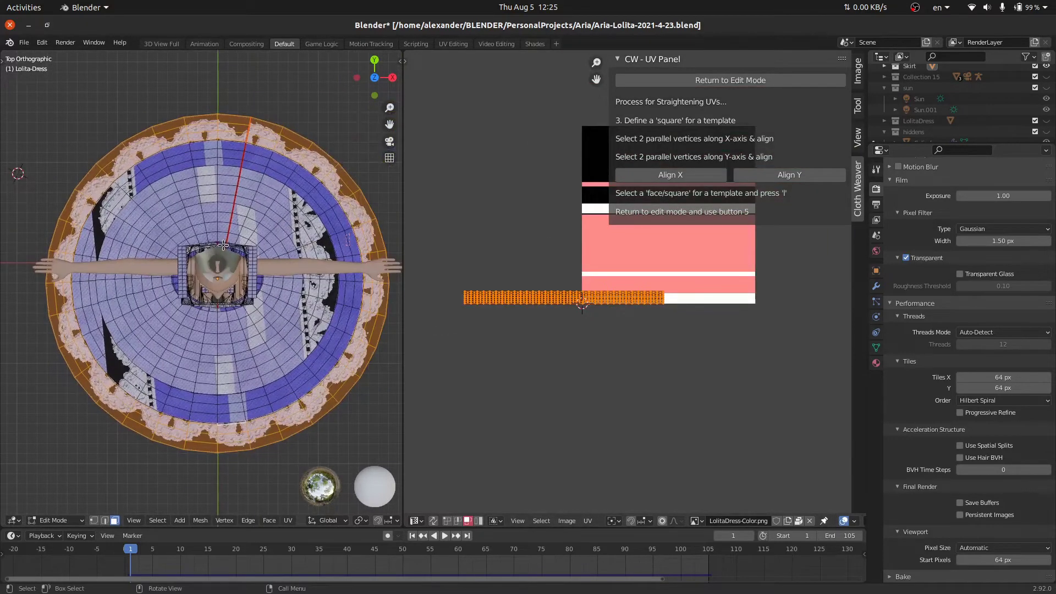
Invert the selection via F3 Select Inverse, hide it, and switch to top orthographic view.
{"action": "key", "text": "F3"}
{"action": "key", "text": "F3"}
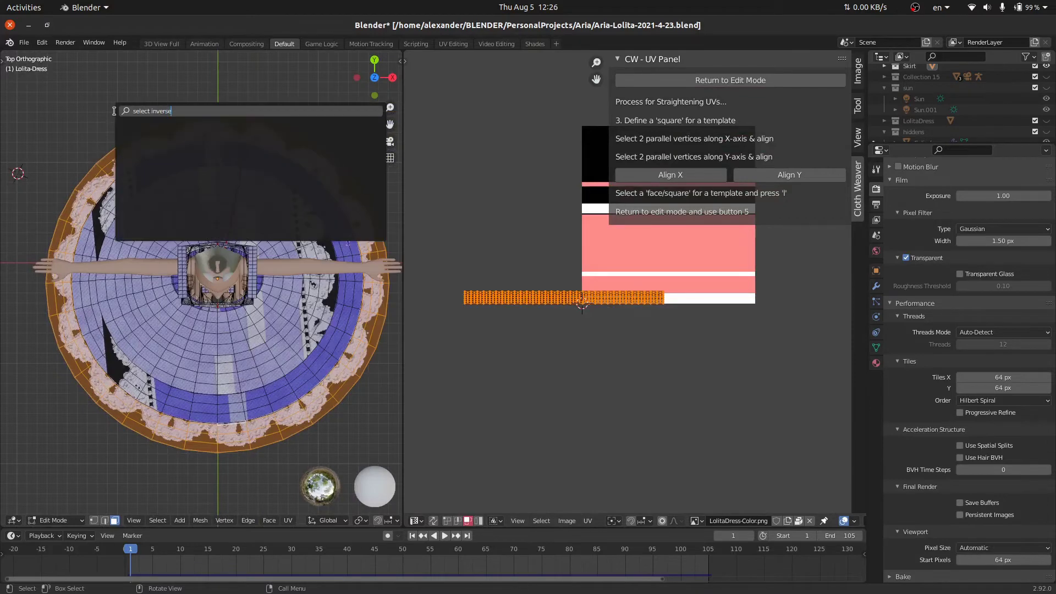
{"action": "key", "text": "Return"}
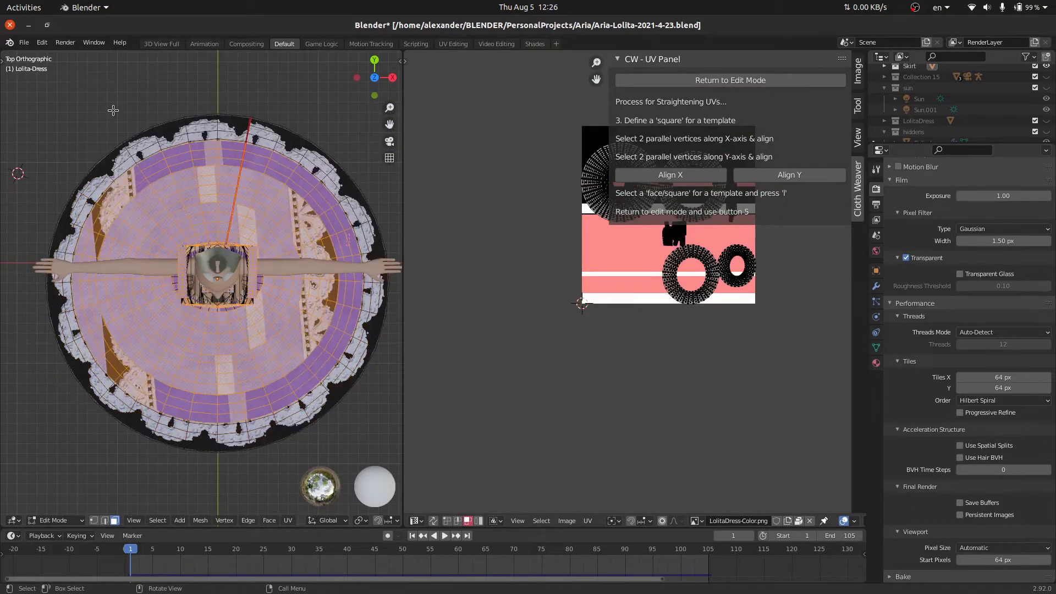
{"action": "key", "text": "h"}
{"action": "middle_click_drag", "start_coordinate": [169, 230], "coordinate": [205, 177]}
{"action": "key", "text": "KP_7"}
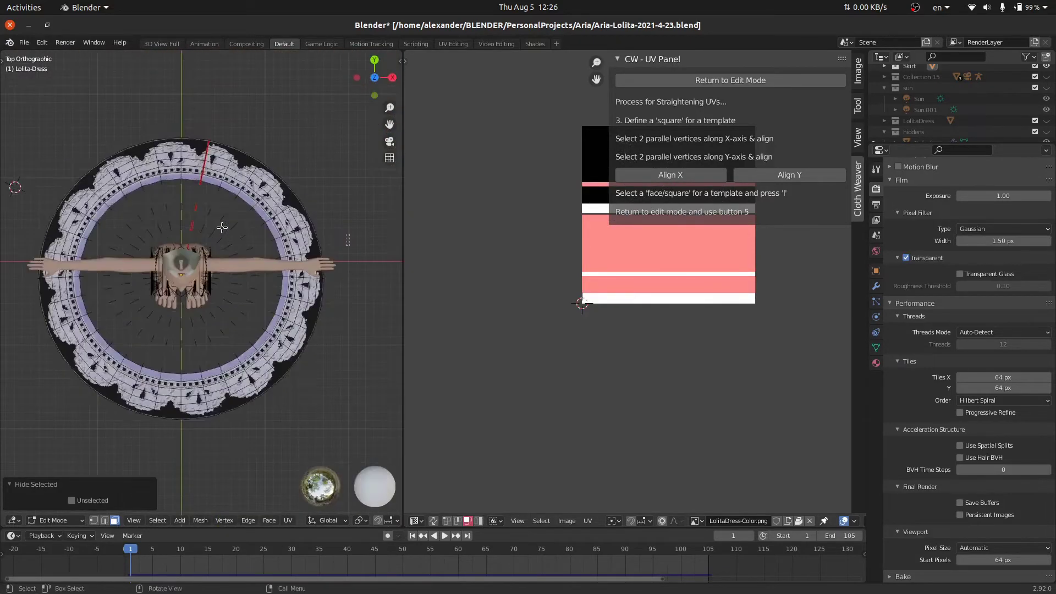
Select the whole ring and shift its UVs along X toward the texture's lower edge.
{"action": "key", "text": "a"}
{"action": "scroll", "coordinate": [544, 291], "scroll_direction": "up", "scroll_amount": 4}
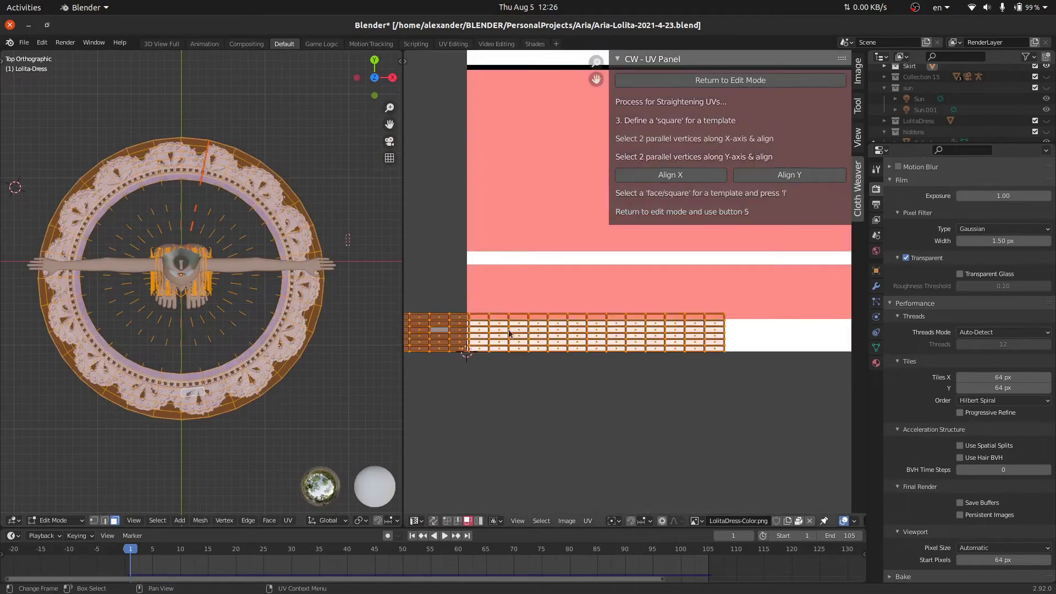
{"action": "scroll", "coordinate": [567, 297], "scroll_direction": "down", "scroll_amount": 2}
{"action": "key", "text": "g"}
{"action": "key", "text": "x"}
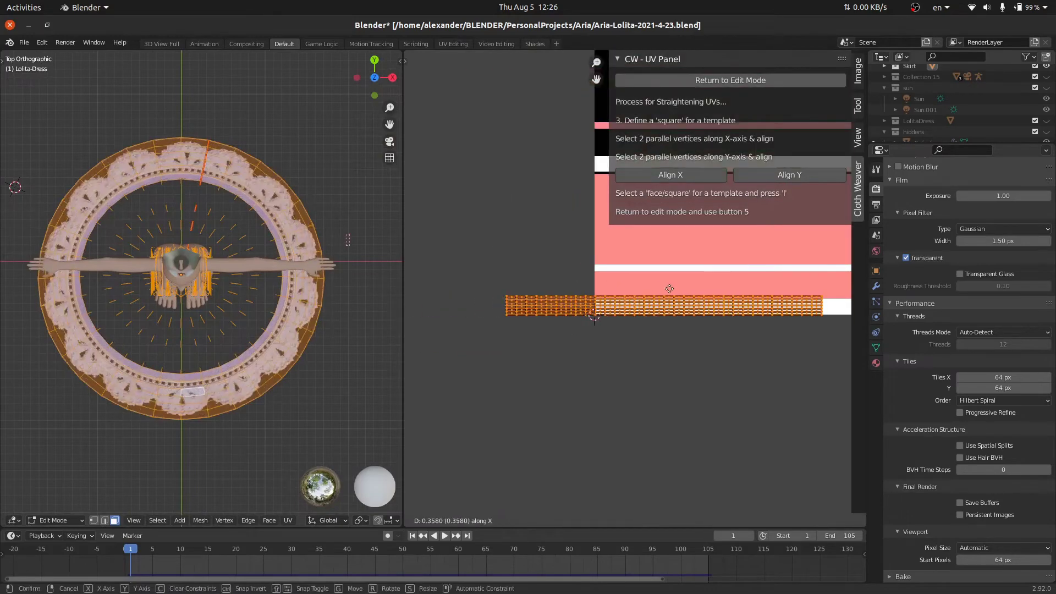
{"action": "left_click", "coordinate": [668, 288]}
{"action": "key", "text": "n"}
{"action": "middle_click_drag", "start_coordinate": [658, 265], "coordinate": [589, 295]}
{"action": "scroll", "coordinate": [589, 295], "scroll_direction": "down", "scroll_amount": 3}
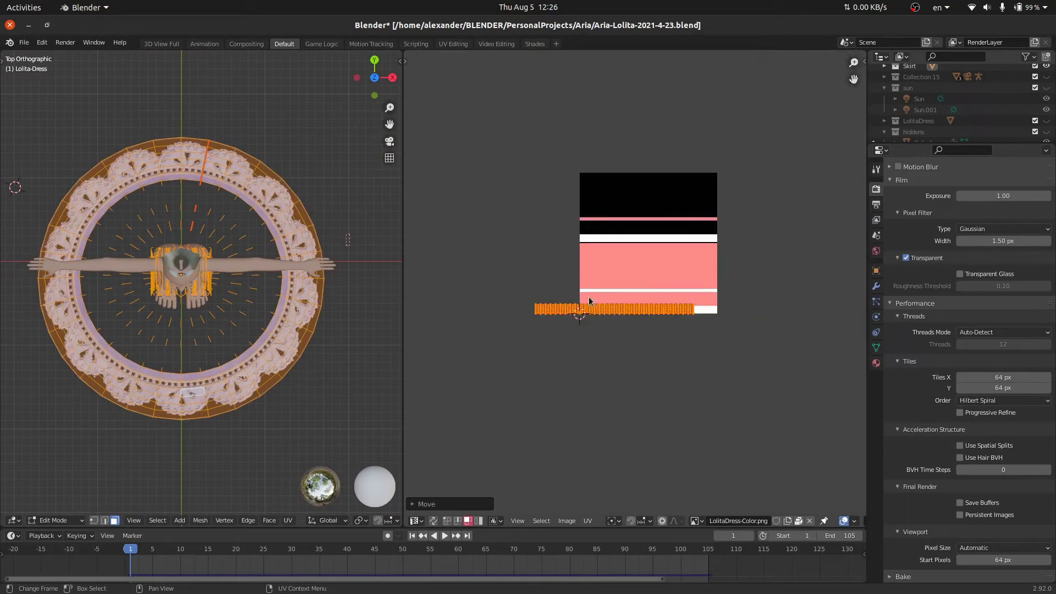
{"action": "key", "text": "h"}
{"action": "key", "text": "ctrl+z"}
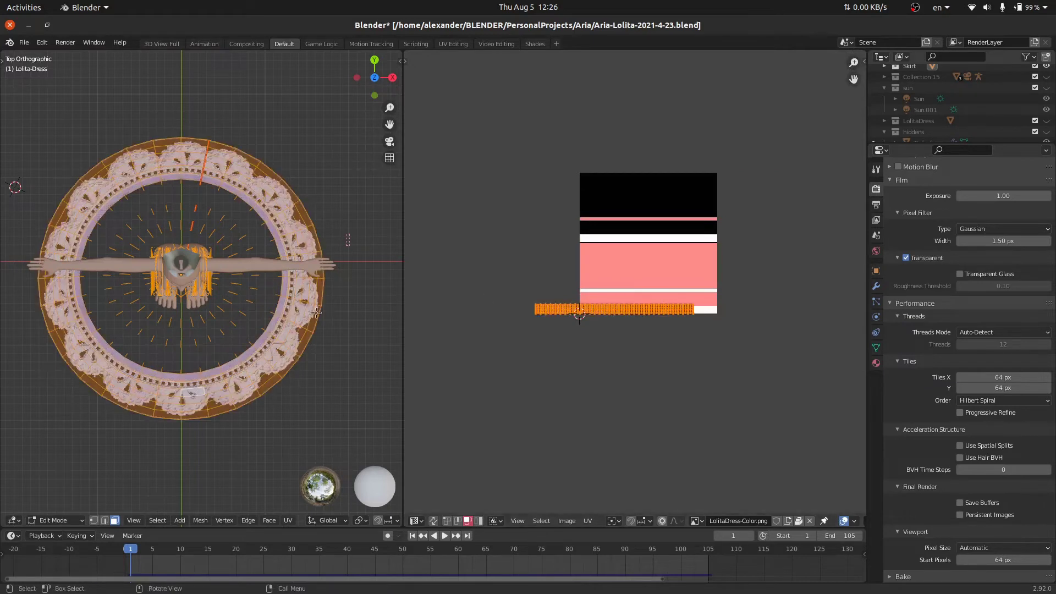
Move the UV strip rightward and begin scaling it wider along X.
{"action": "key", "text": "g"}
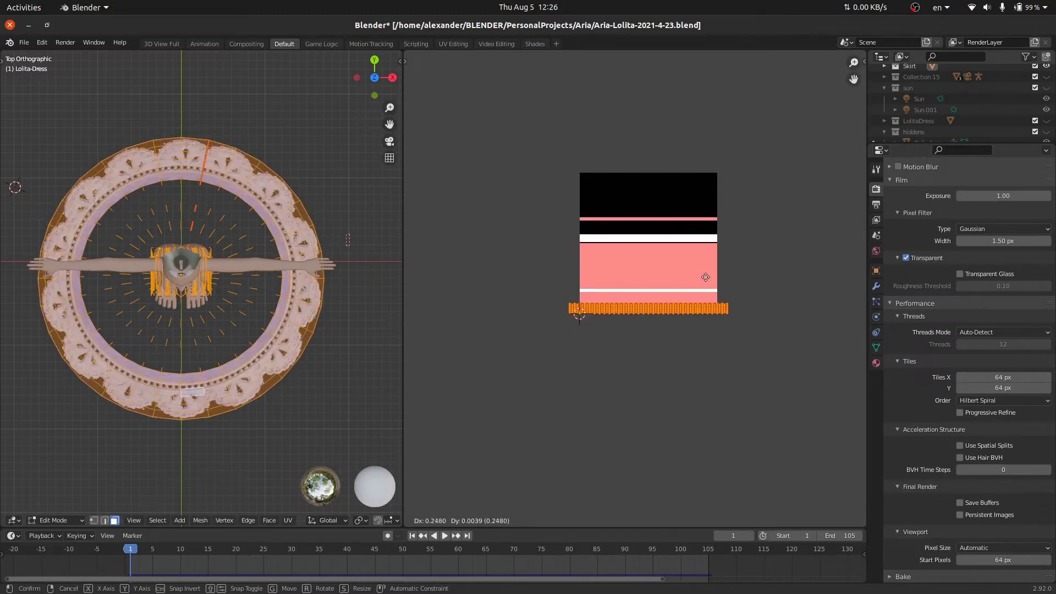
{"action": "left_click", "coordinate": [706, 277]}
{"action": "scroll", "coordinate": [745, 262], "scroll_direction": "up", "scroll_amount": 2}
{"action": "scroll", "coordinate": [744, 259], "scroll_direction": "up", "scroll_amount": 1}
{"action": "key", "text": "s"}
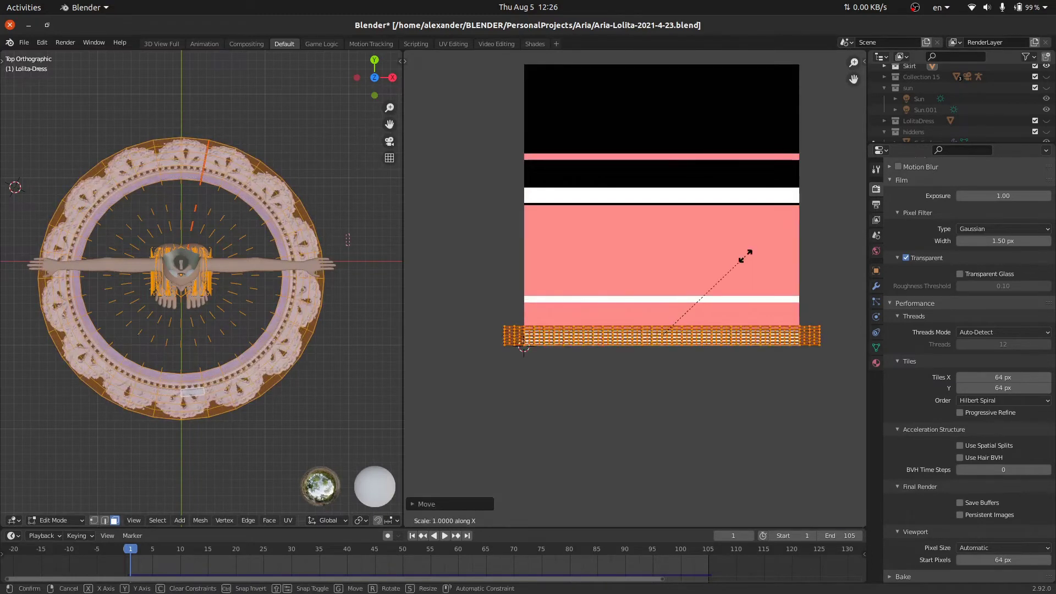
{"action": "key", "text": "x"}
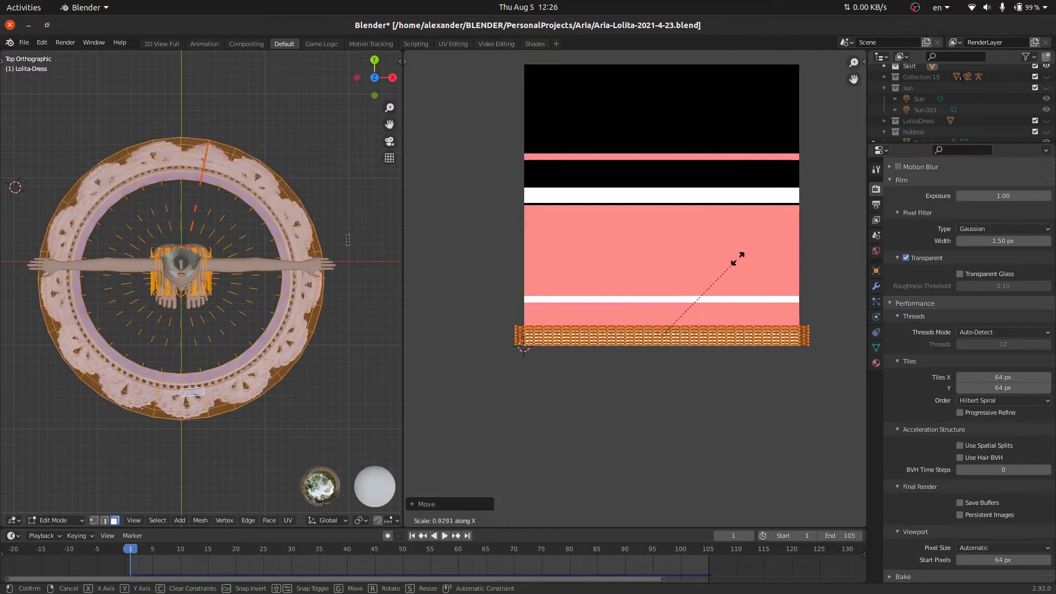
Confirm the horizontal stretch, then nudge and rescale the UV strip along X.
{"action": "left_click", "coordinate": [802, 214]}
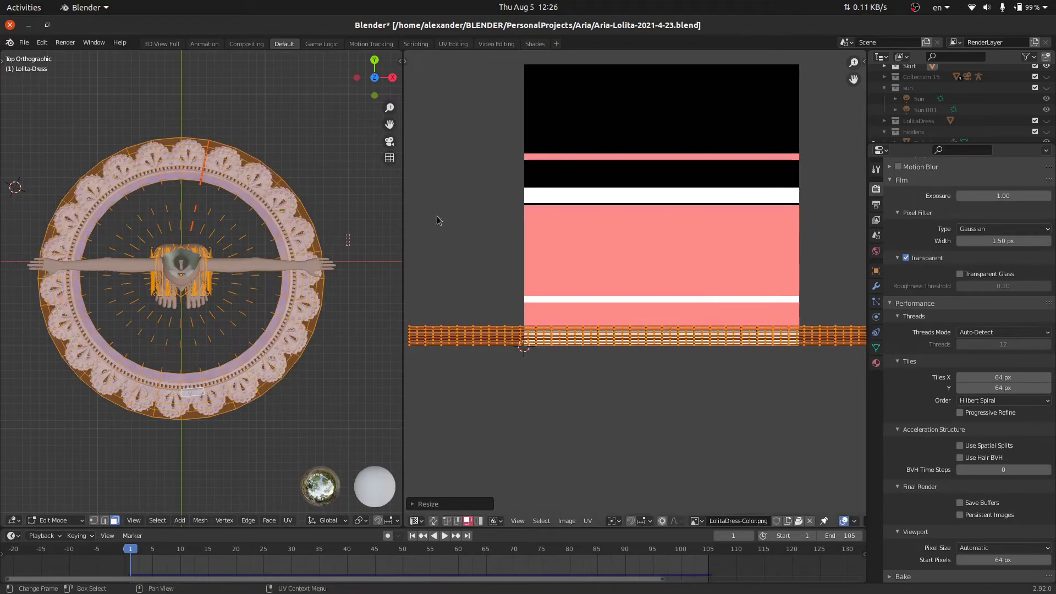
{"action": "scroll", "coordinate": [268, 266], "scroll_direction": "up", "scroll_amount": 10}
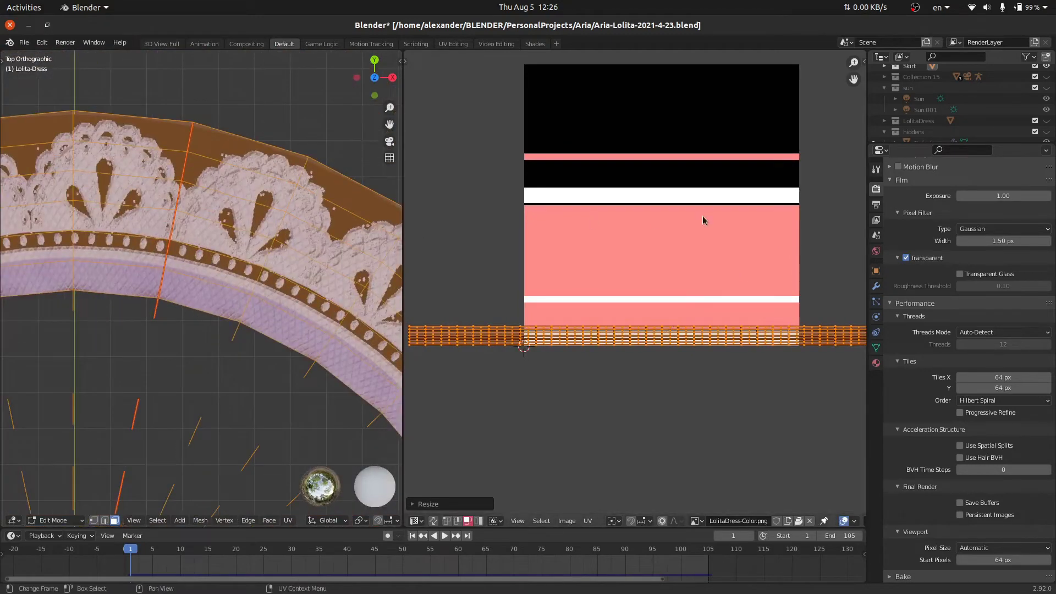
{"action": "key", "text": "g"}
{"action": "key", "text": "x"}
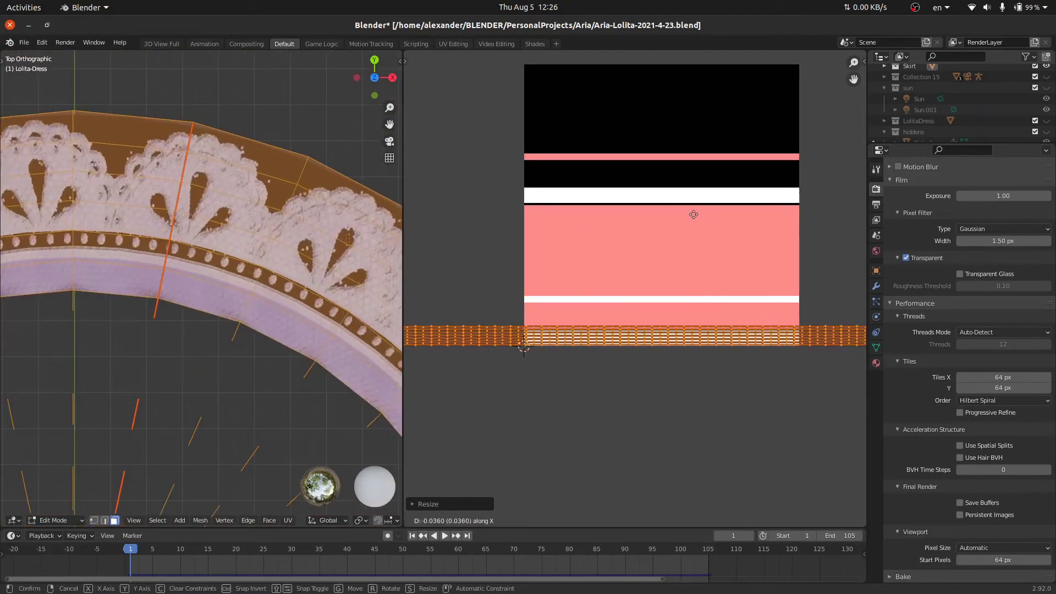
{"action": "left_click", "coordinate": [705, 217]}
{"action": "key", "text": "g"}
{"action": "key", "text": "x"}
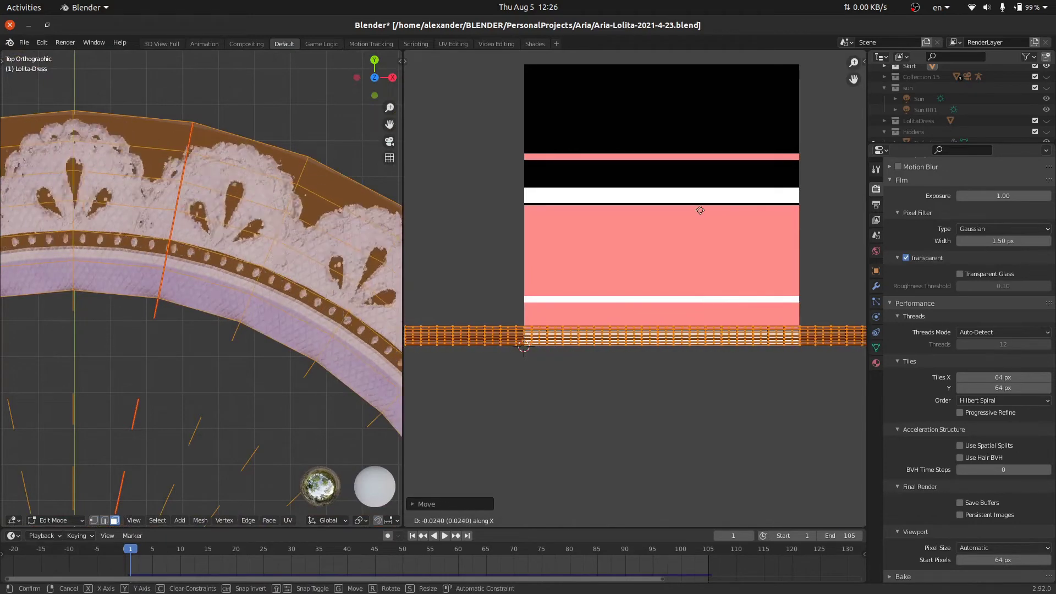
{"action": "left_click", "coordinate": [694, 203]}
{"action": "key", "text": "s"}
{"action": "key", "text": "x"}
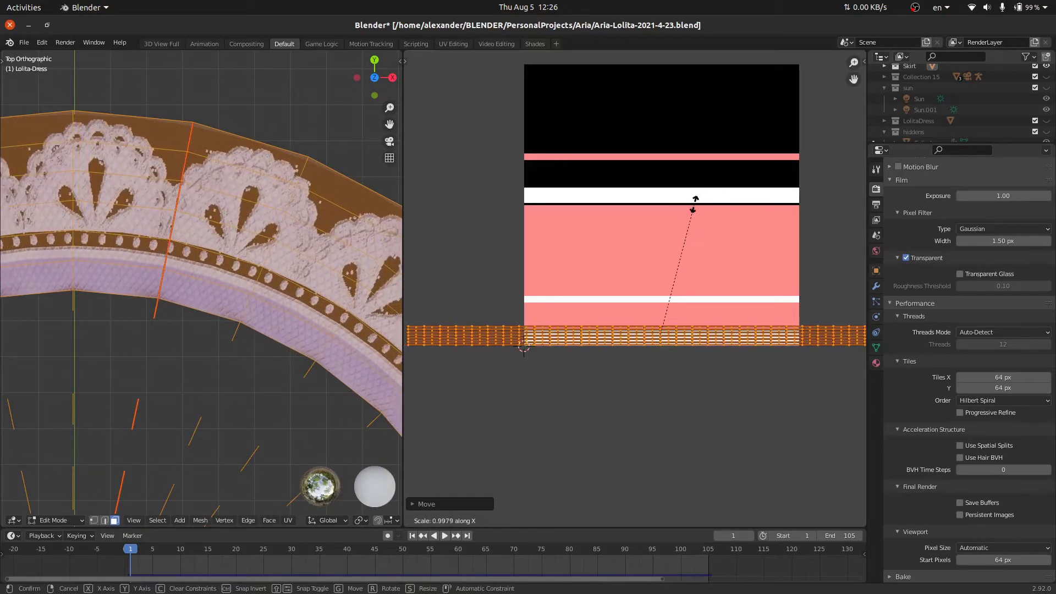
{"action": "left_click", "coordinate": [663, 249]}
Stretch the strip along Y and try raising it, undoing the upward move.
{"action": "scroll", "coordinate": [662, 248], "scroll_direction": "down", "scroll_amount": 3}
{"action": "scroll", "coordinate": [662, 249], "scroll_direction": "up", "scroll_amount": 3}
{"action": "key", "text": "s"}
{"action": "key", "text": "y"}
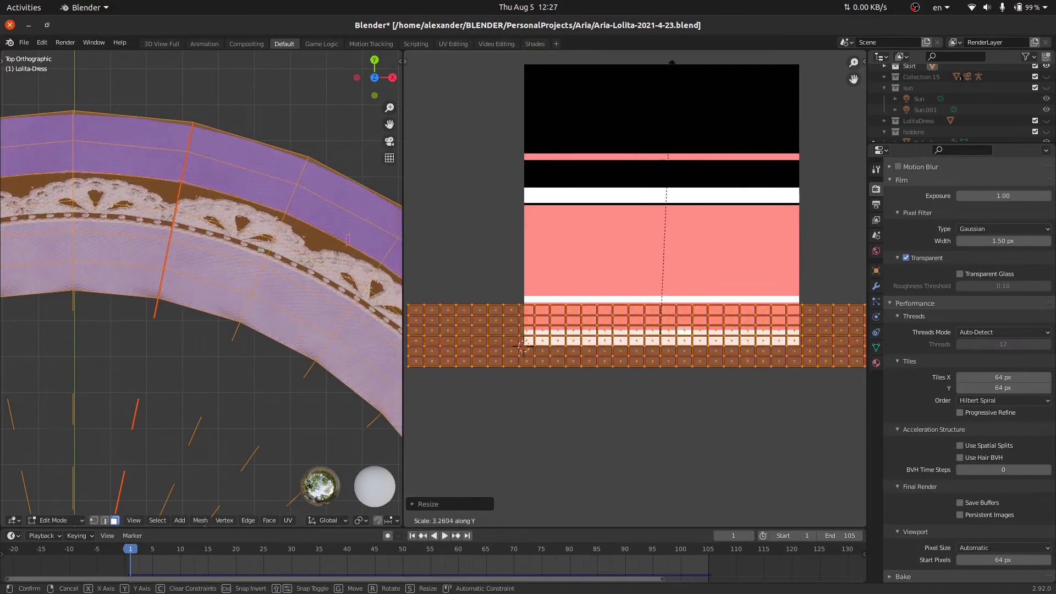
{"action": "left_click", "coordinate": [637, 148]}
{"action": "key", "text": "g"}
{"action": "key", "text": "y"}
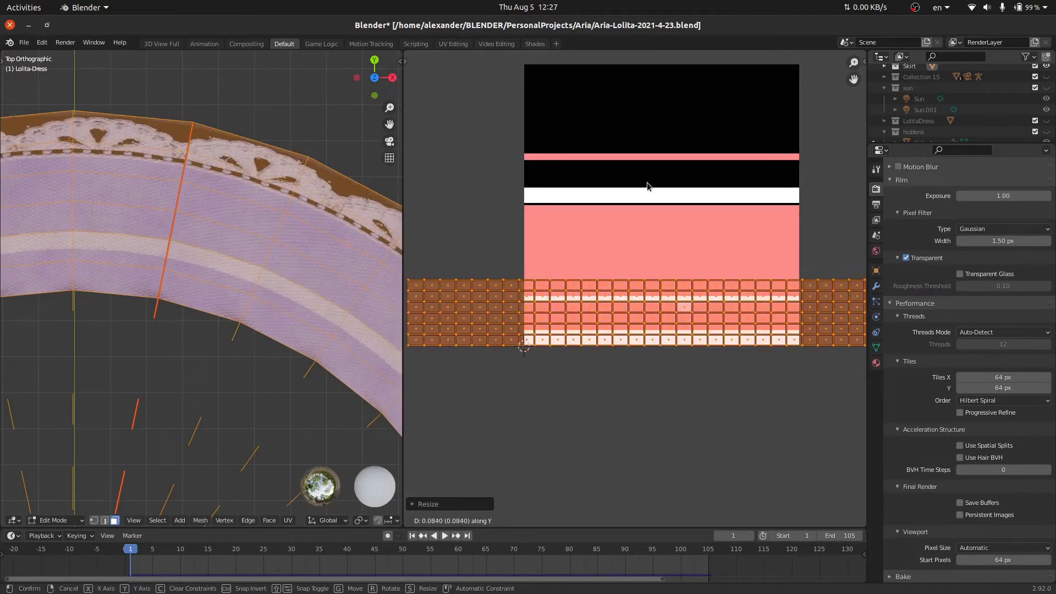
{"action": "left_click", "coordinate": [647, 144]}
{"action": "key", "text": "ctrl+z"}
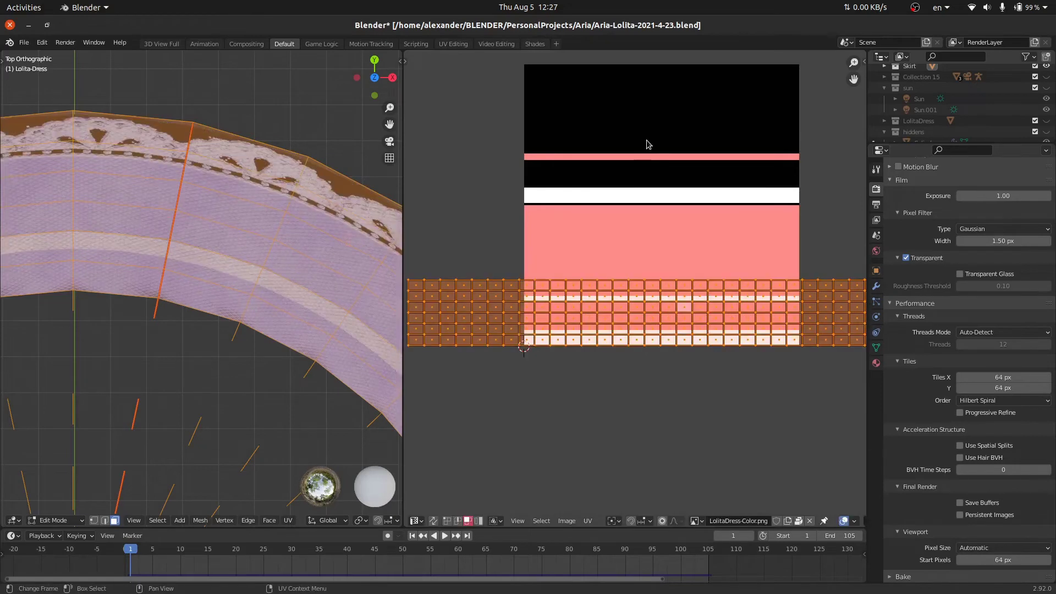
Rescale the strip along Y to reach the pink band and start moving it vertically.
{"action": "key", "text": "s"}
{"action": "key", "text": "y"}
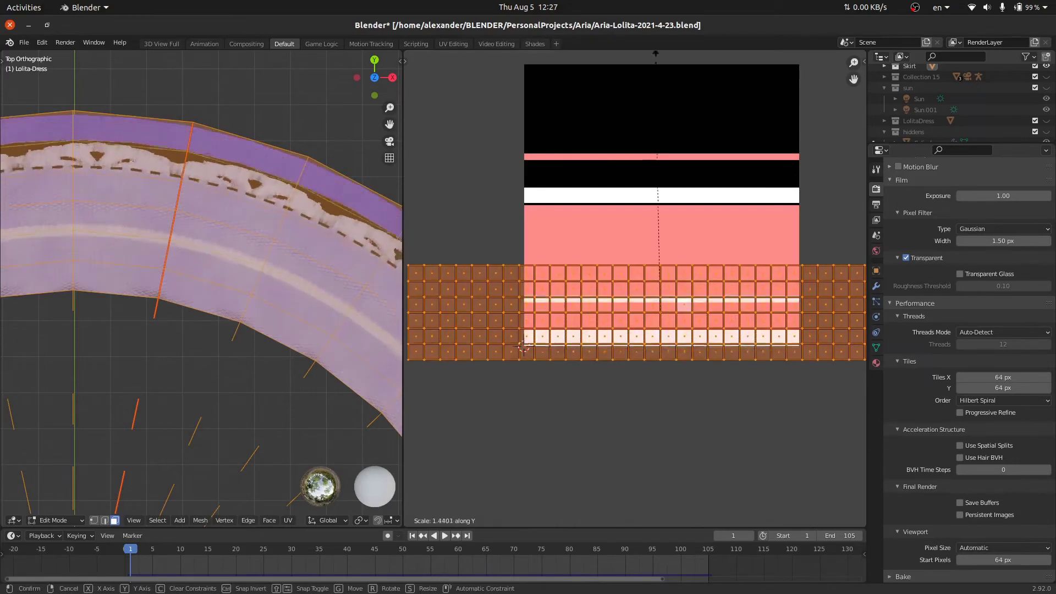
{"action": "left_click", "coordinate": [664, 432]}
{"action": "key", "text": "g"}
{"action": "key", "text": "y"}
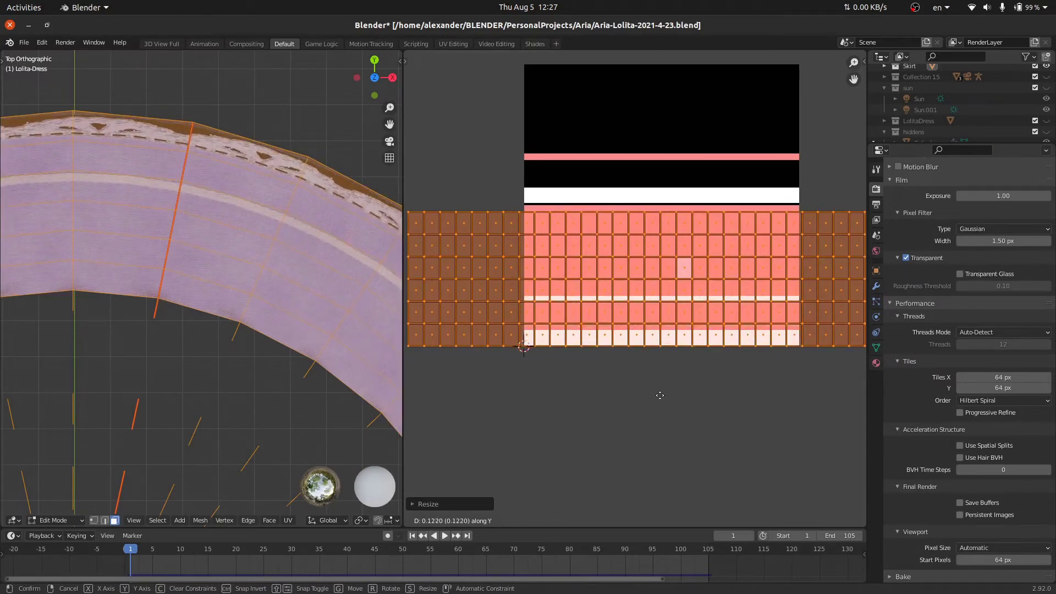
Settle the strip over the pink band and zoom the UV view out.
{"action": "left_click", "coordinate": [660, 396]}
{"action": "middle_click_drag", "start_coordinate": [290, 420], "coordinate": [215, 348]}
{"action": "scroll", "coordinate": [220, 352], "scroll_direction": "down", "scroll_amount": 8}
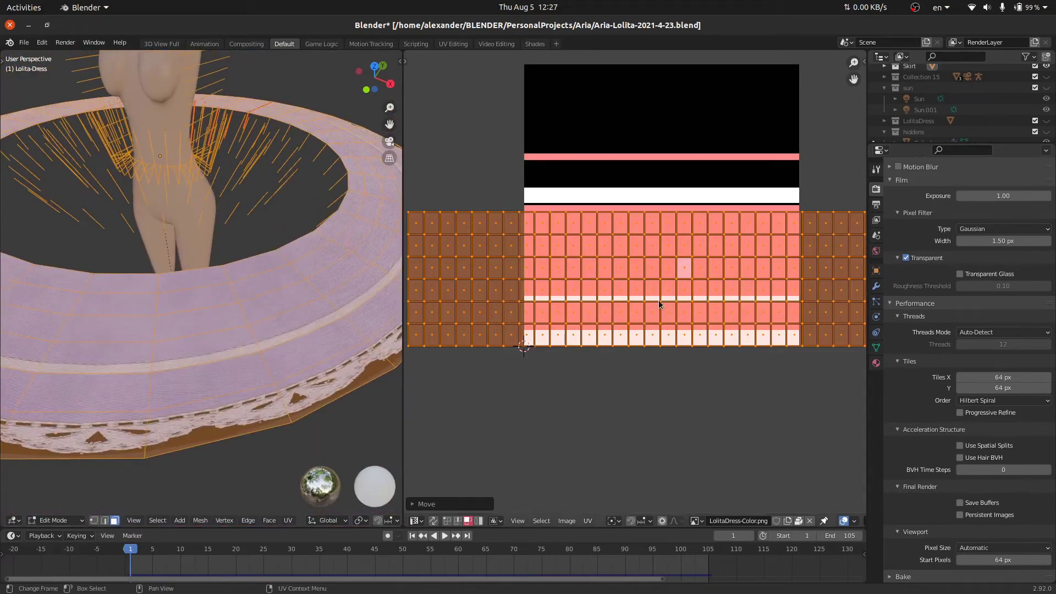
{"action": "scroll", "coordinate": [660, 305], "scroll_direction": "down", "scroll_amount": 1}
{"action": "scroll", "coordinate": [741, 247], "scroll_direction": "down", "scroll_amount": 1}
Stretch the strip along X well beyond the texture, then view the skirt in Object Mode.
{"action": "key", "text": "s"}
{"action": "key", "text": "x"}
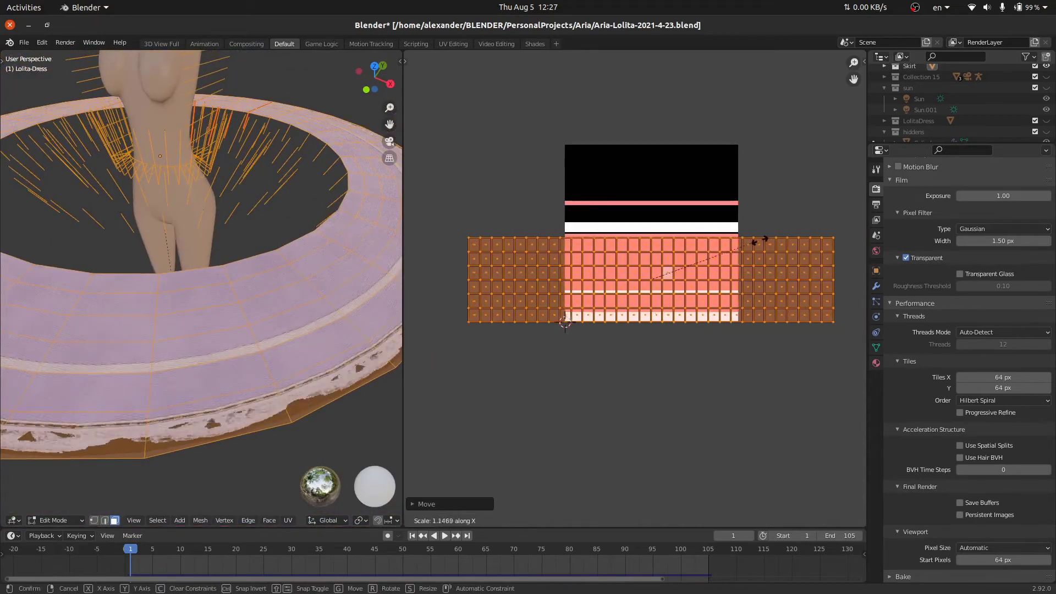
{"action": "left_click", "coordinate": [554, 220]}
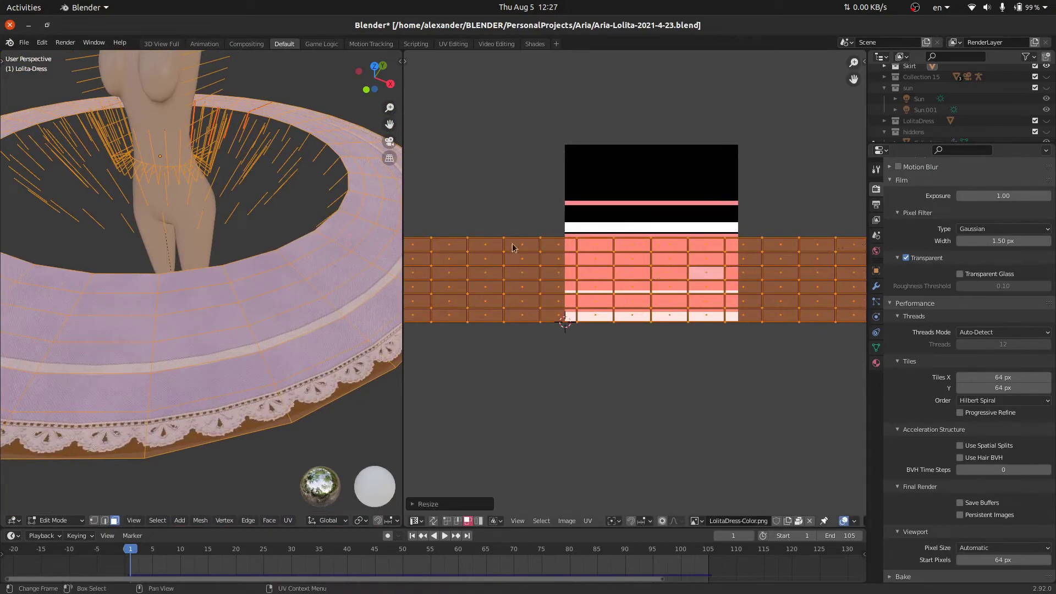
{"action": "key", "text": "Tab"}
{"action": "middle_click_drag", "start_coordinate": [310, 318], "coordinate": [168, 314]}
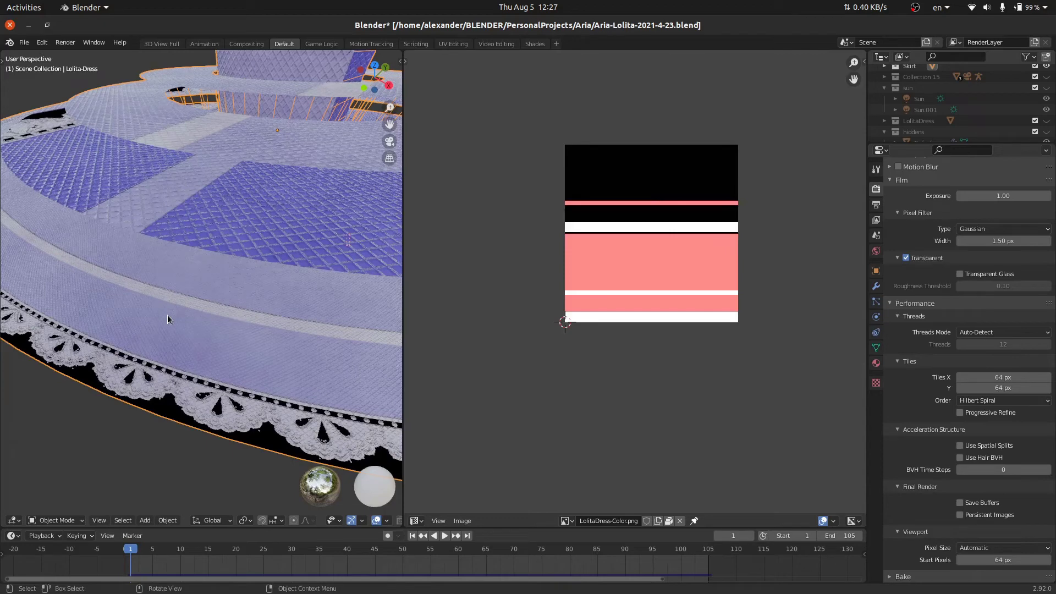
{"action": "key", "text": "Tab"}
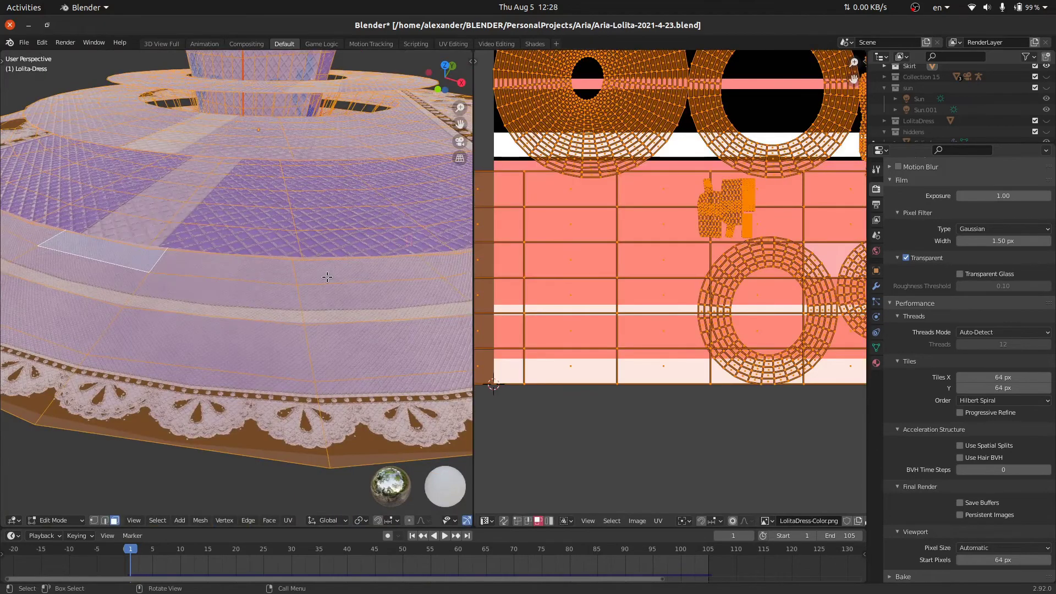
{"action": "scroll", "coordinate": [327, 276], "scroll_direction": "down", "scroll_amount": 6}
{"action": "middle_click_drag", "start_coordinate": [302, 256], "coordinate": [280, 335]}
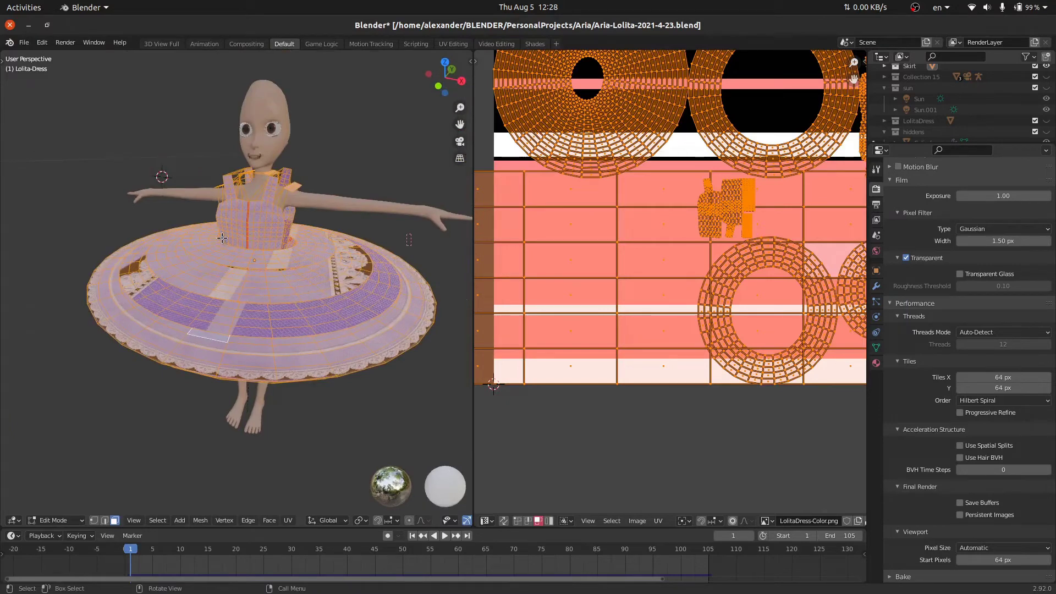
{"action": "key", "text": "KP_3"}
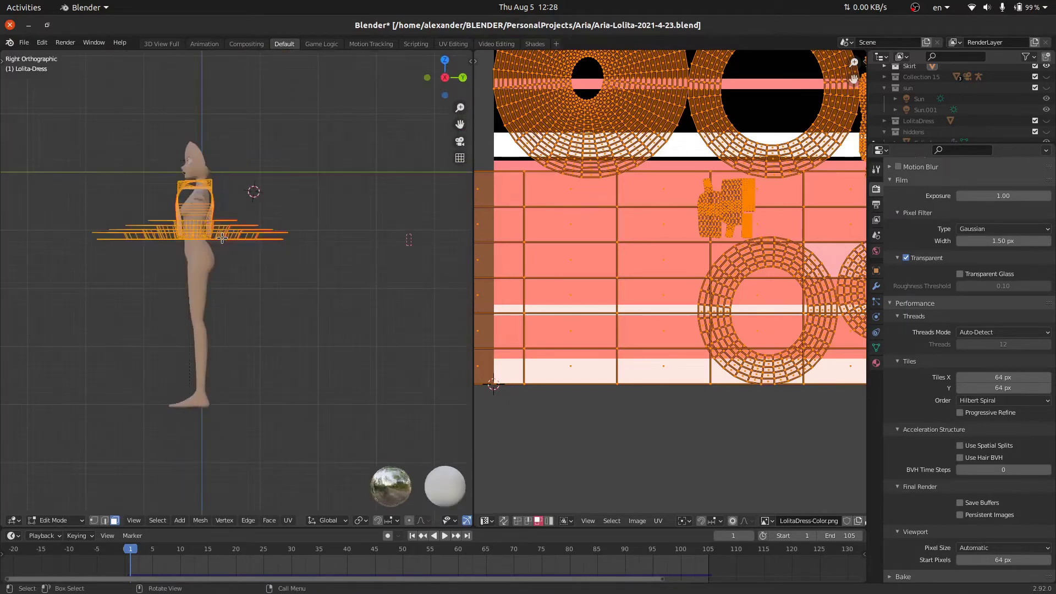
{"action": "scroll", "coordinate": [223, 238], "scroll_direction": "up", "scroll_amount": 3}
{"action": "middle_click_drag", "start_coordinate": [222, 237], "coordinate": [283, 304], "text": "shift"}
{"action": "scroll", "coordinate": [288, 306], "scroll_direction": "up", "scroll_amount": 4}
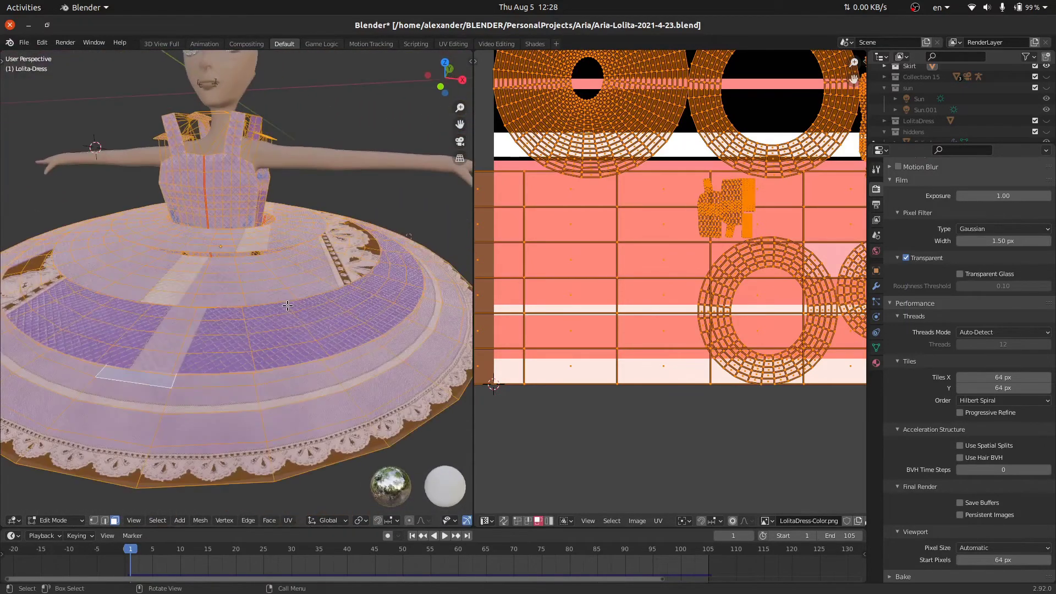
Switch to Object Mode and inspect the draped dress at frame 103 from several angles.
{"action": "key", "text": "Tab"}
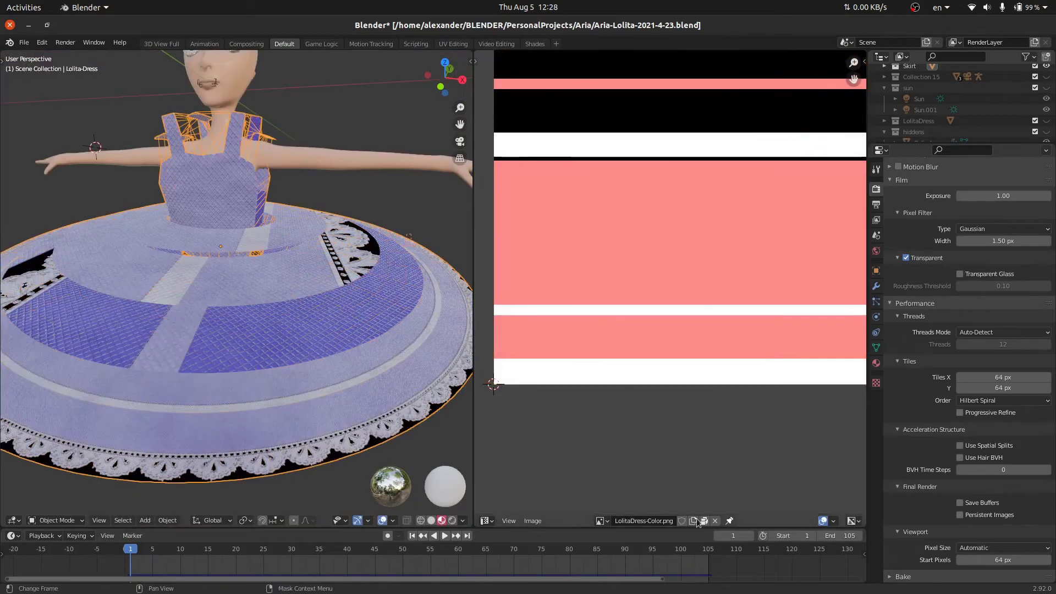
{"action": "left_click", "coordinate": [697, 550]}
{"action": "middle_click_drag", "start_coordinate": [358, 421], "coordinate": [190, 328]}
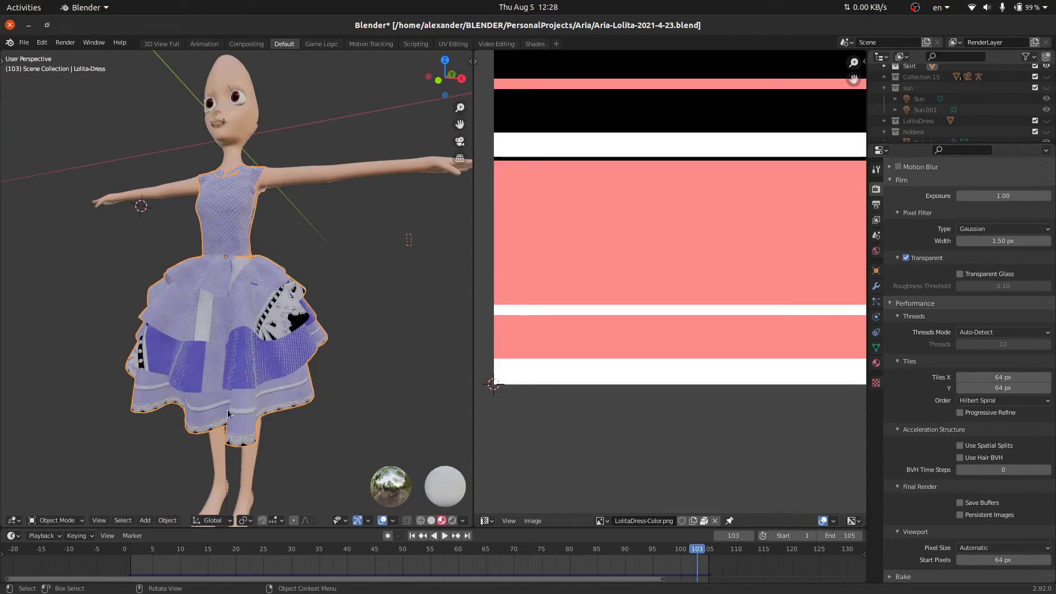
{"action": "scroll", "coordinate": [270, 297], "scroll_direction": "up", "scroll_amount": 8}
{"action": "middle_click_drag", "start_coordinate": [93, 286], "coordinate": [269, 191]}
{"action": "middle_click_drag", "start_coordinate": [329, 250], "coordinate": [185, 259]}
{"action": "middle_click_drag", "start_coordinate": [232, 286], "coordinate": [242, 275]}
Snap to front orthographic view, then rewind to frame 1 and orbit the skirt.
{"action": "key", "text": "KP_1"}
{"action": "scroll", "coordinate": [242, 275], "scroll_direction": "up", "scroll_amount": 4}
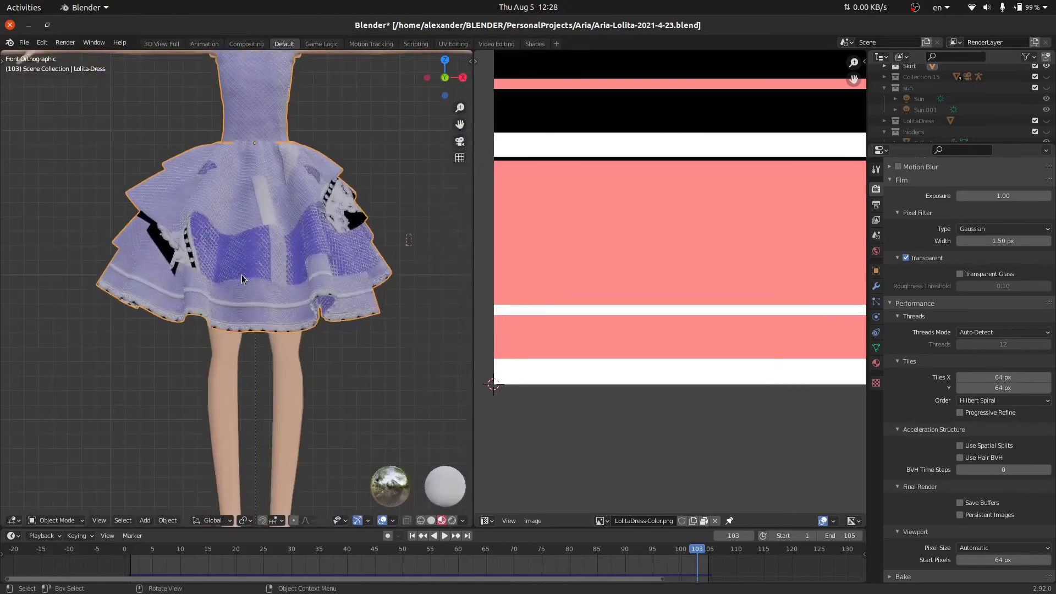
{"action": "left_click", "coordinate": [411, 535]}
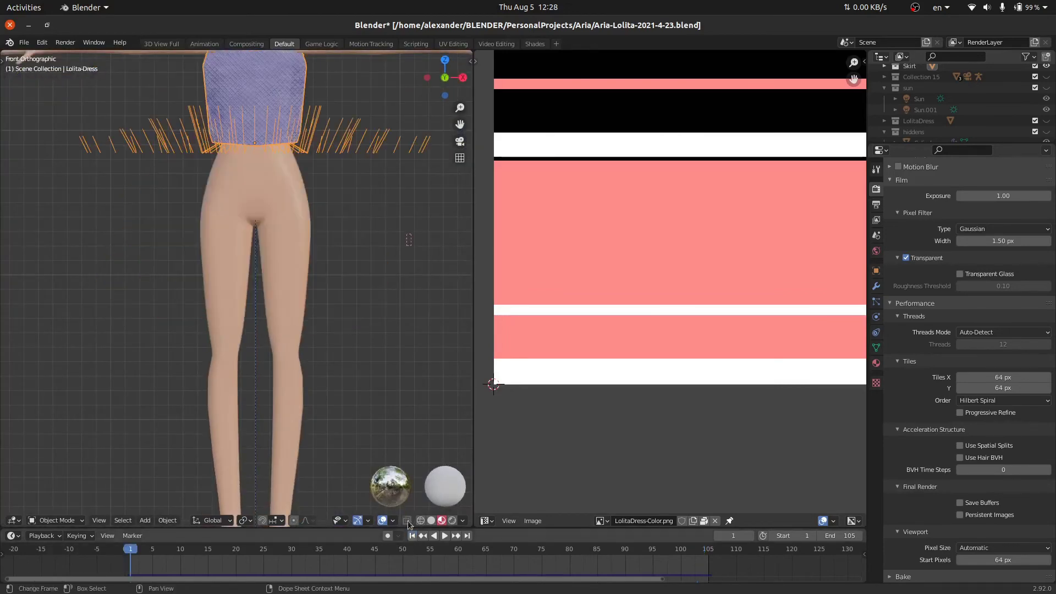
{"action": "middle_click_drag", "start_coordinate": [323, 378], "coordinate": [282, 341]}
Show the sidebar's Cloth Weaver tab and close the Image Editor area.
{"action": "key", "text": "n"}
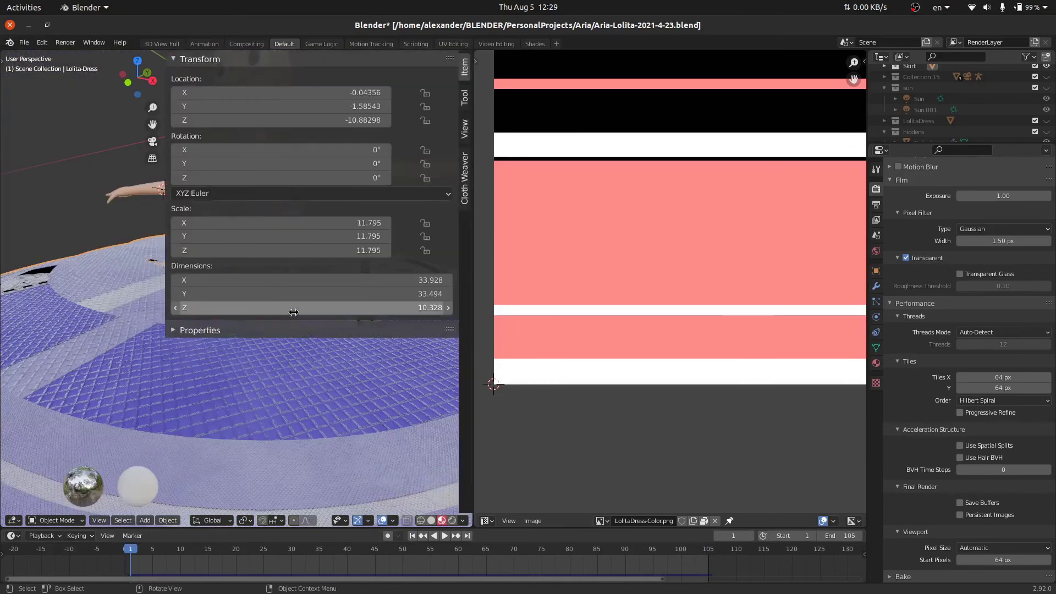
{"action": "left_click", "coordinate": [465, 181]}
{"action": "left_click", "coordinate": [611, 280]}
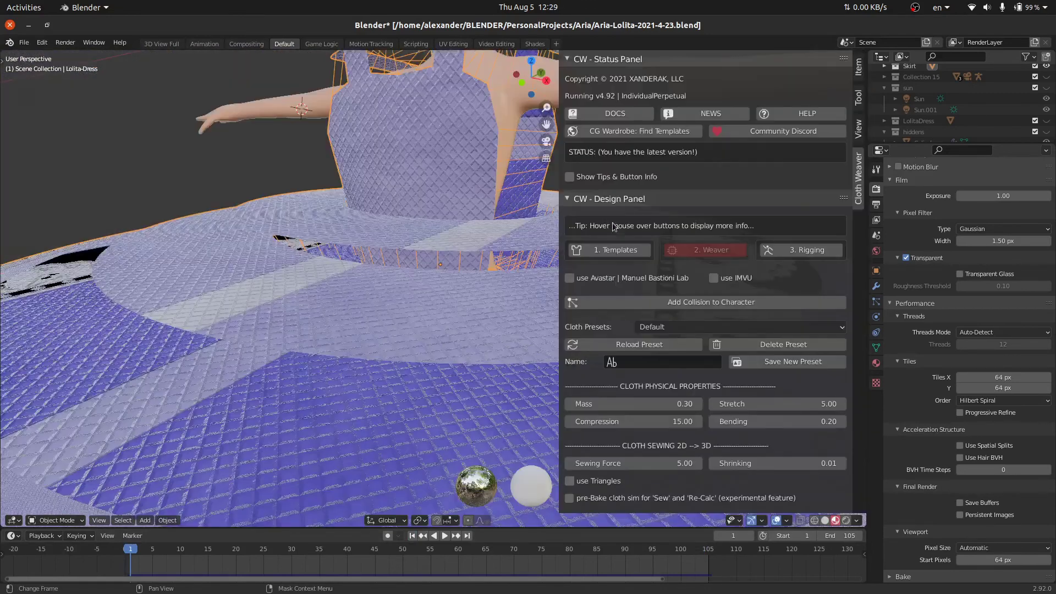
Expand Cloth Weaver's 1. Templates section and browse the template grid, with Pants current.
{"action": "left_click", "coordinate": [632, 251]}
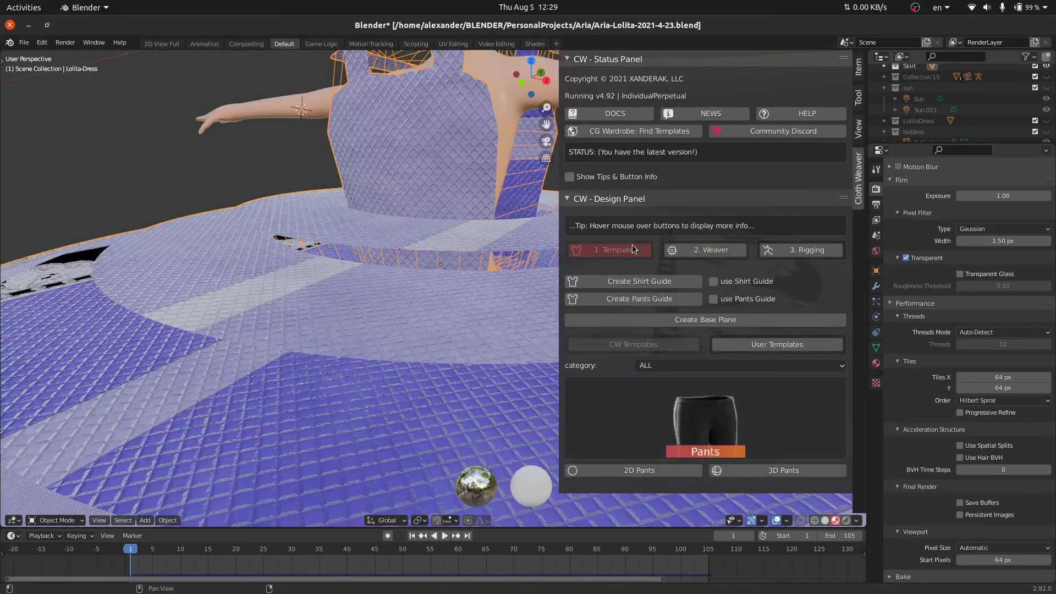
{"action": "left_click", "coordinate": [688, 421]}
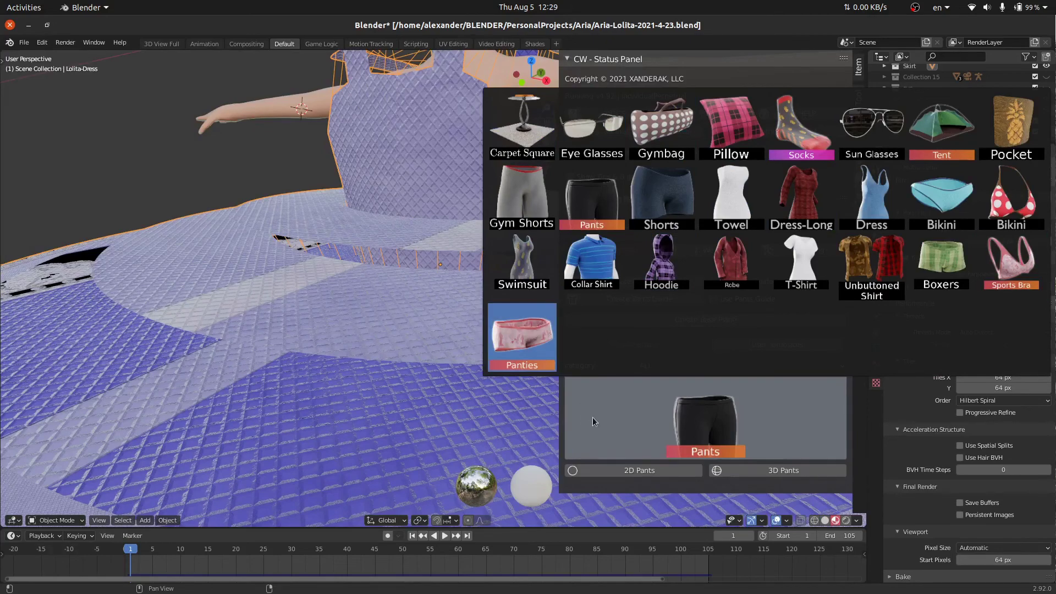
{"action": "scroll", "coordinate": [445, 352], "scroll_direction": "down", "scroll_amount": 3}
{"action": "scroll", "coordinate": [446, 348], "scroll_direction": "down", "scroll_amount": 2}
{"action": "middle_click_drag", "start_coordinate": [446, 348], "coordinate": [406, 292]}
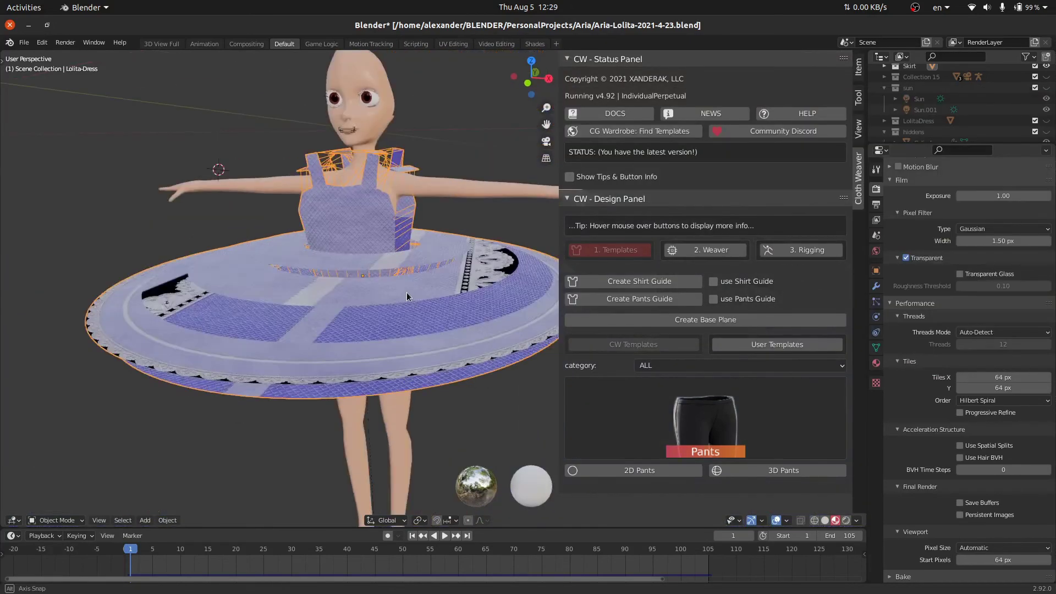